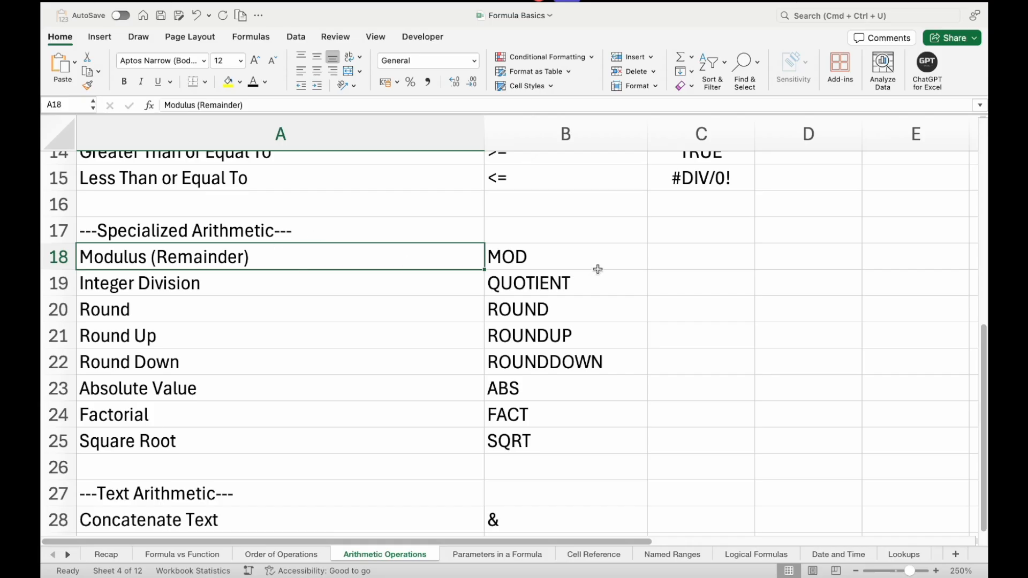
Step: Draft the division formula =12/10 in cell C18 of the Modulus row
{"action": "left_click", "coordinate": [681, 252]}
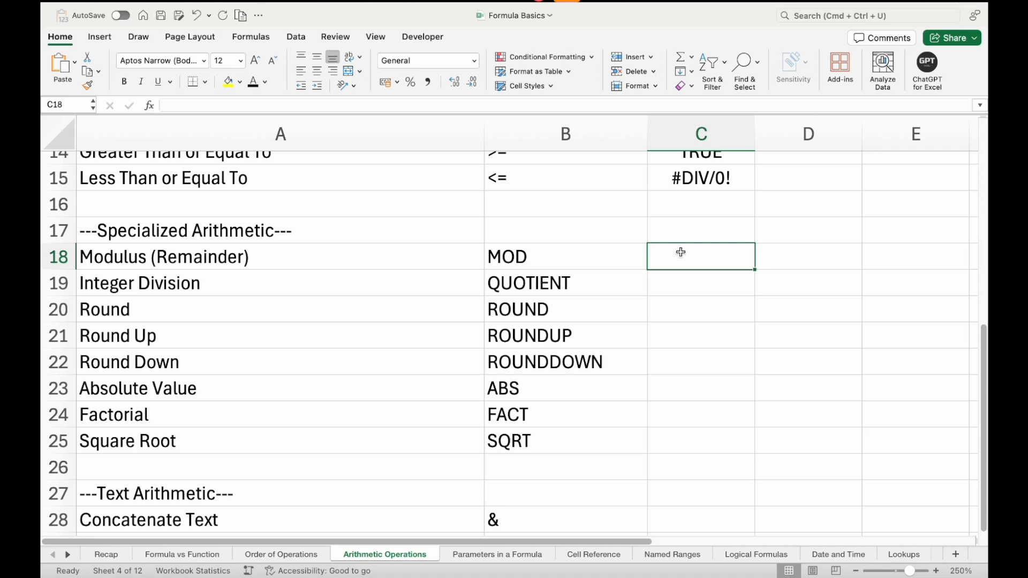
{"action": "type", "text": "=12/1"}
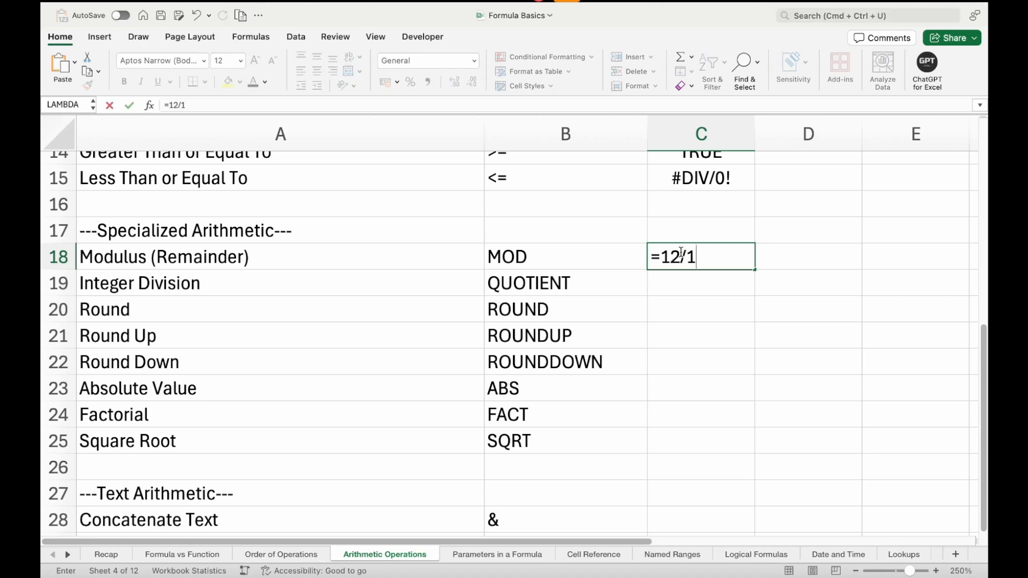
{"action": "type", "text": "0"}
Step: Replace the division in C18 with =MOD(12,10) to calculate the remainder
{"action": "left_click", "coordinate": [663, 260]}
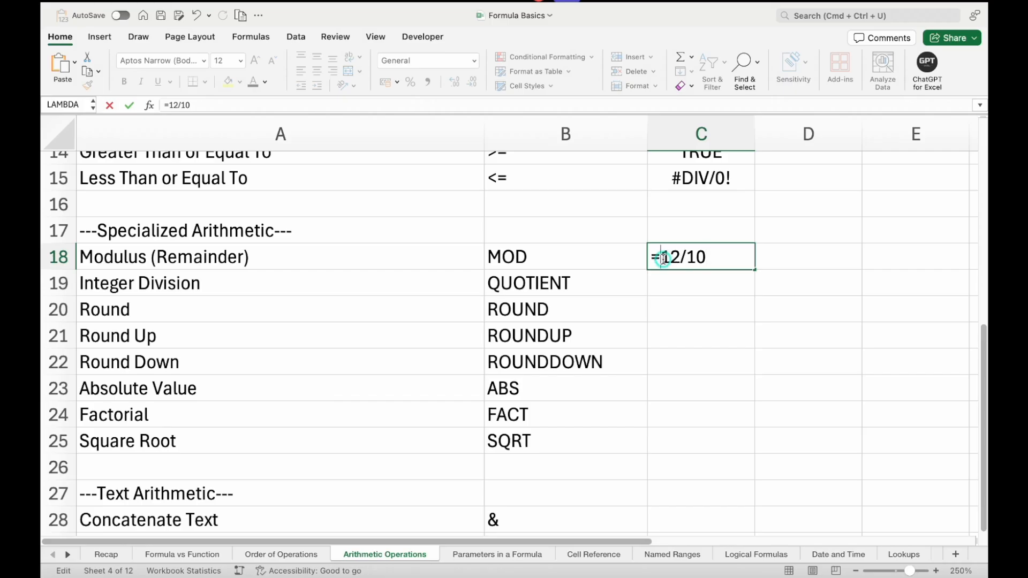
{"action": "key", "text": "shift+Right"}
{"action": "key", "text": "shift+Right"}
{"action": "key", "text": "shift+Right"}
{"action": "key", "text": "shift+Right"}
{"action": "key", "text": "shift+Right"}
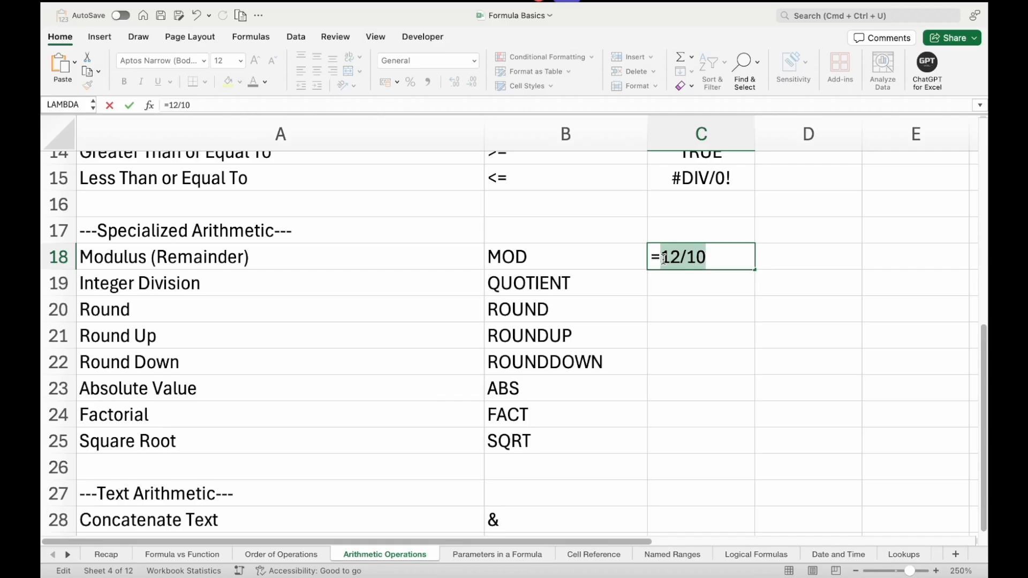
{"action": "type", "text": "mod"}
{"action": "key", "text": "Tab"}
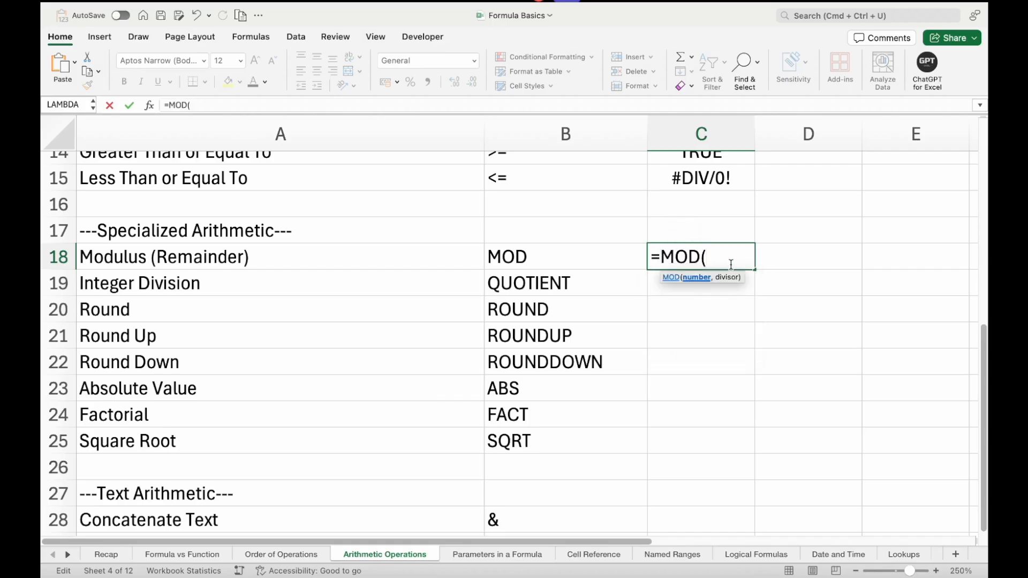
{"action": "type", "text": "12,10)"}
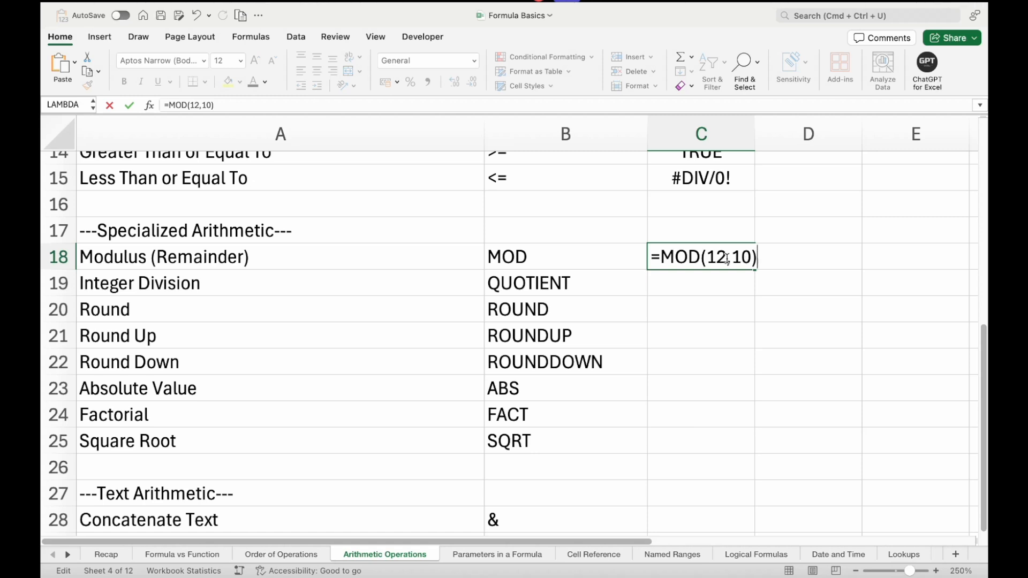
{"action": "left_click_drag", "start_coordinate": [727, 259], "coordinate": [711, 257]}
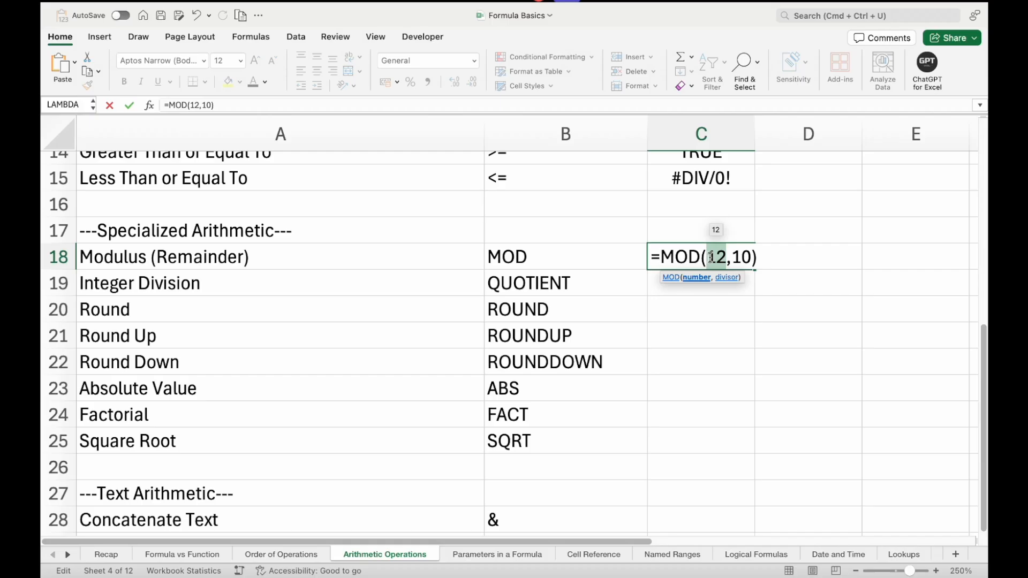
{"action": "key", "text": "Return"}
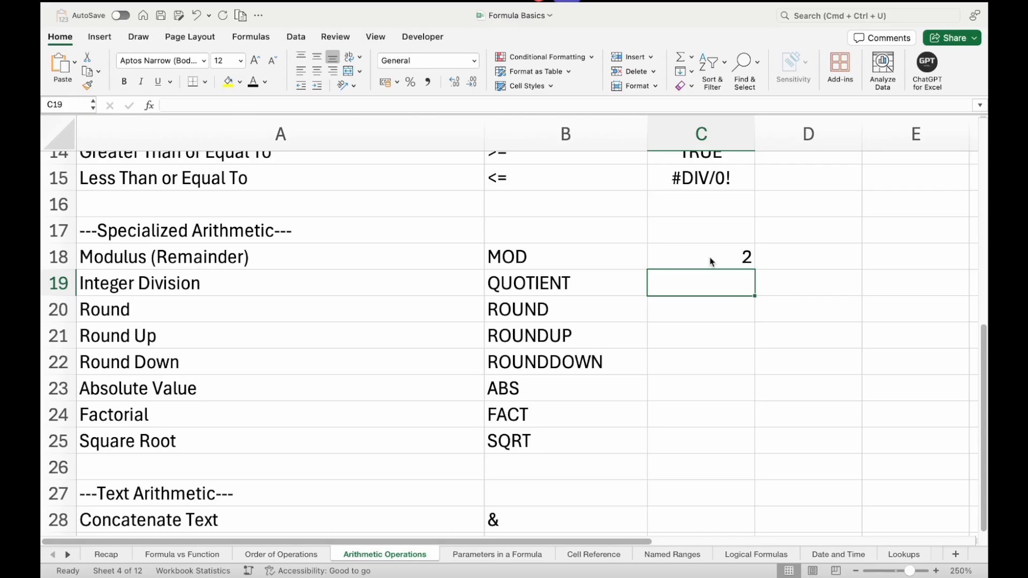
Step: Copy the MOD formula down to C19 and change its function so it reads =QUOTIENT(12,10)
{"action": "key", "text": "super+d"}
{"action": "double_click", "coordinate": [707, 284]}
{"action": "double_click", "coordinate": [688, 283]}
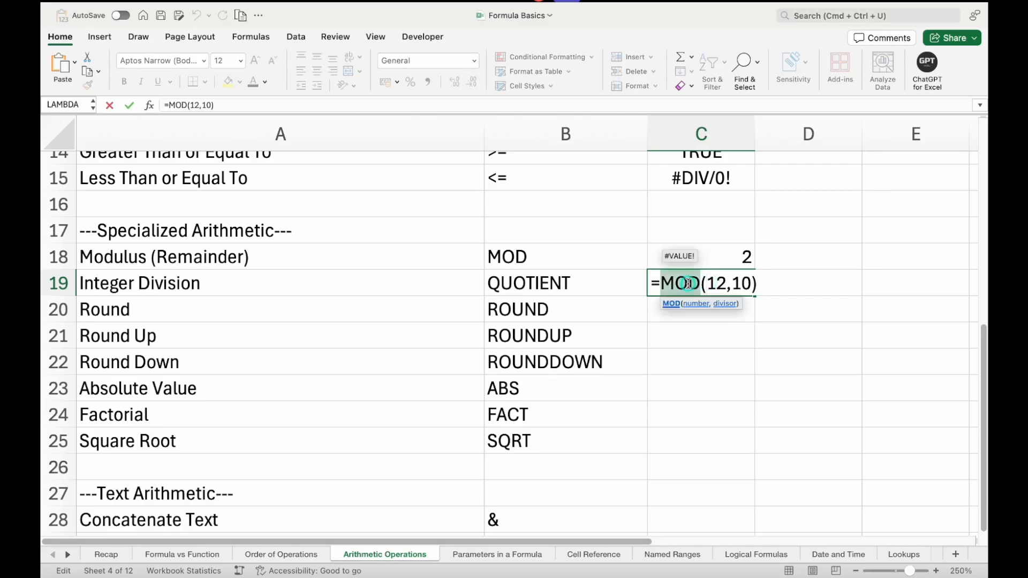
{"action": "type", "text": "qu"}
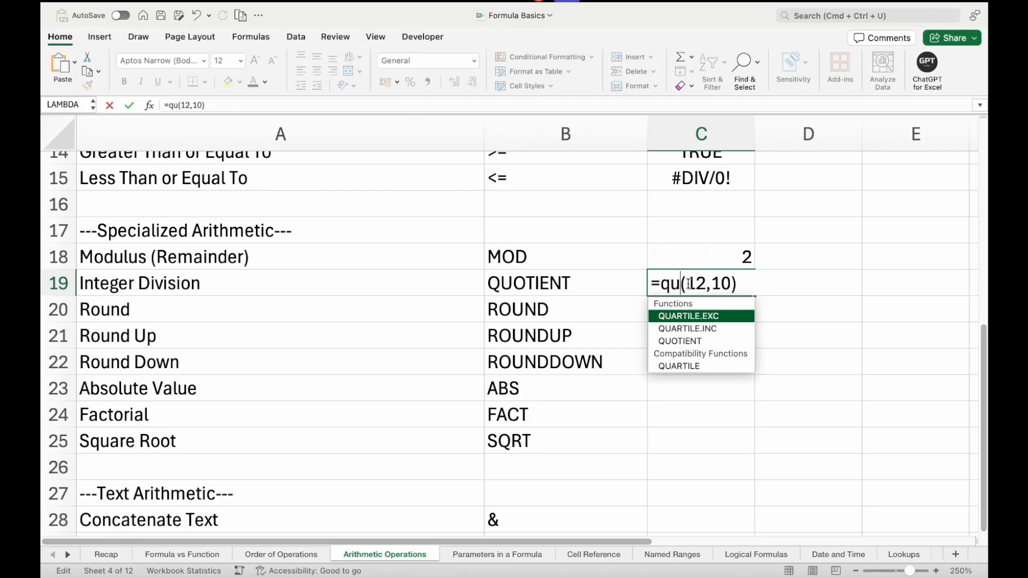
{"action": "key", "text": "Down"}
{"action": "key", "text": "Down"}
{"action": "key", "text": "Tab"}
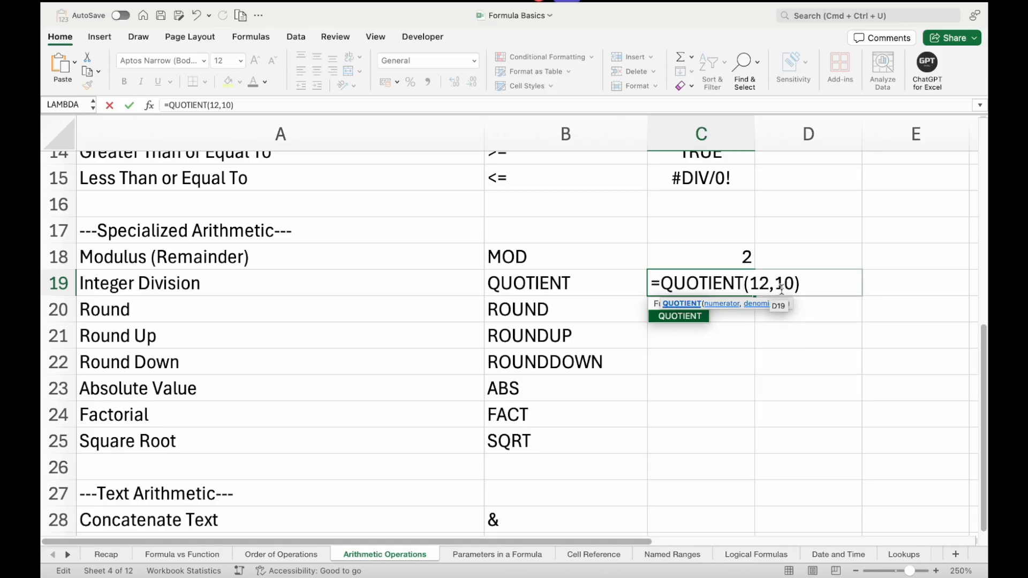
{"action": "left_click_drag", "start_coordinate": [774, 285], "coordinate": [792, 285]}
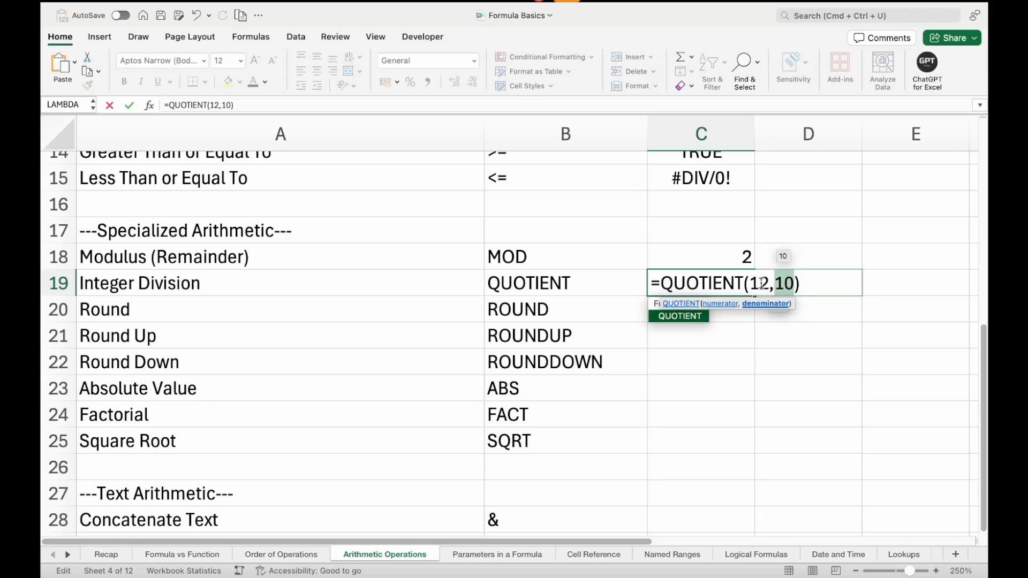
{"action": "key", "text": "Return"}
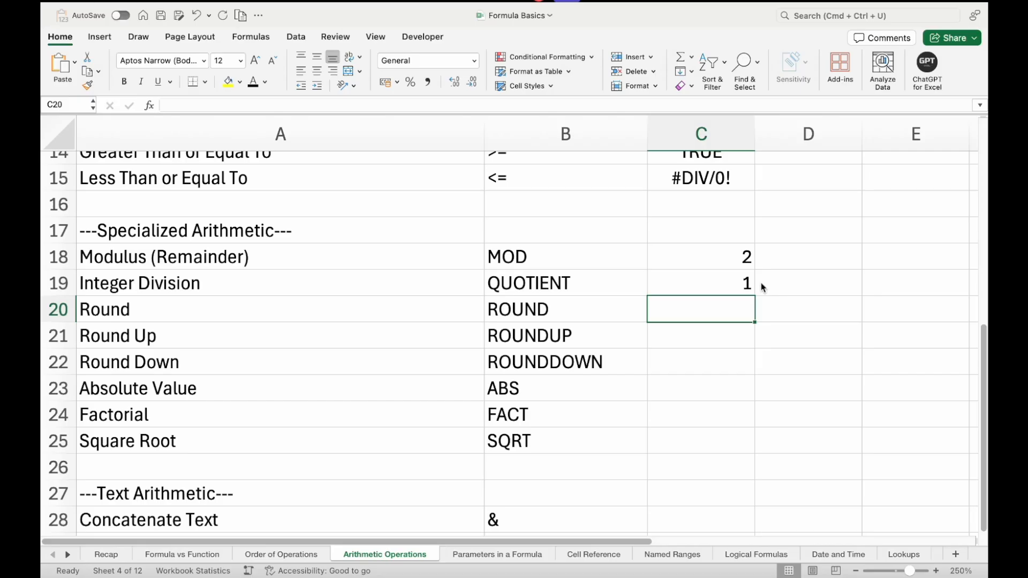
{"action": "type", "text": "3"}
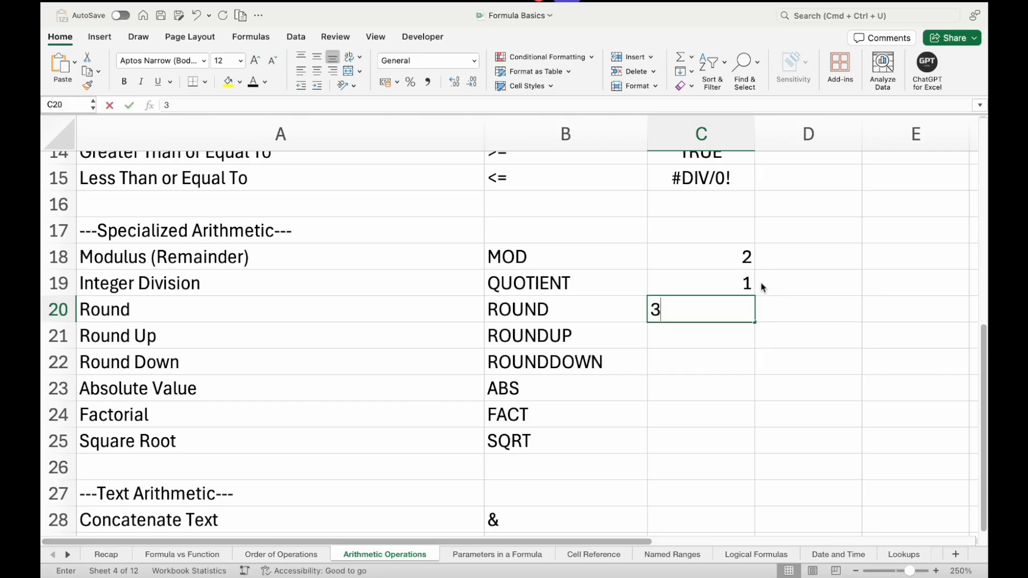
{"action": "type", "text": "/2"}
{"action": "key", "text": "BackSpace"}
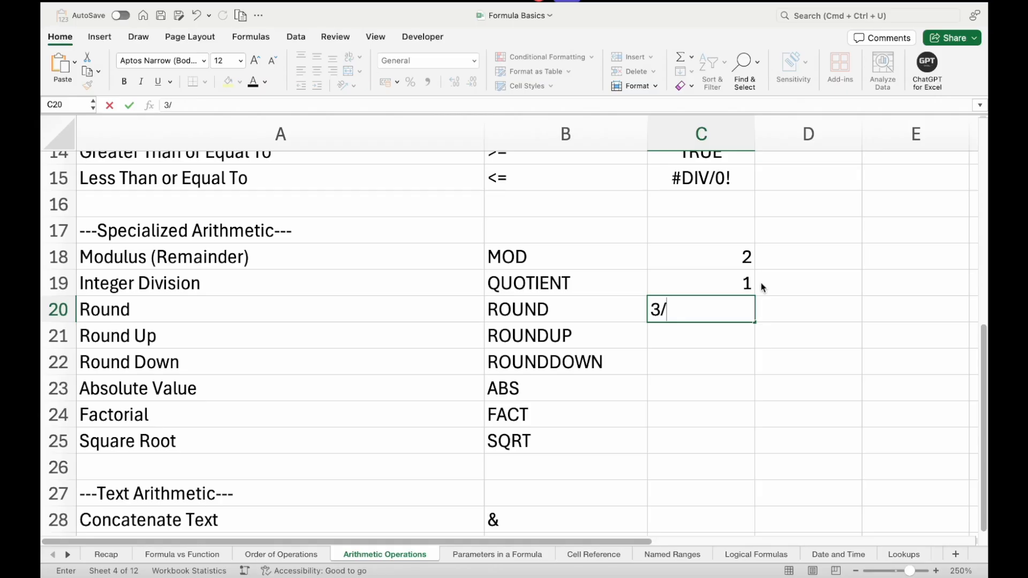
{"action": "key", "text": "BackSpace"}
{"action": "key", "text": "BackSpace"}
Step: Enter the division formula =56/11 in cell C20 of the Round row
{"action": "type", "text": "="}
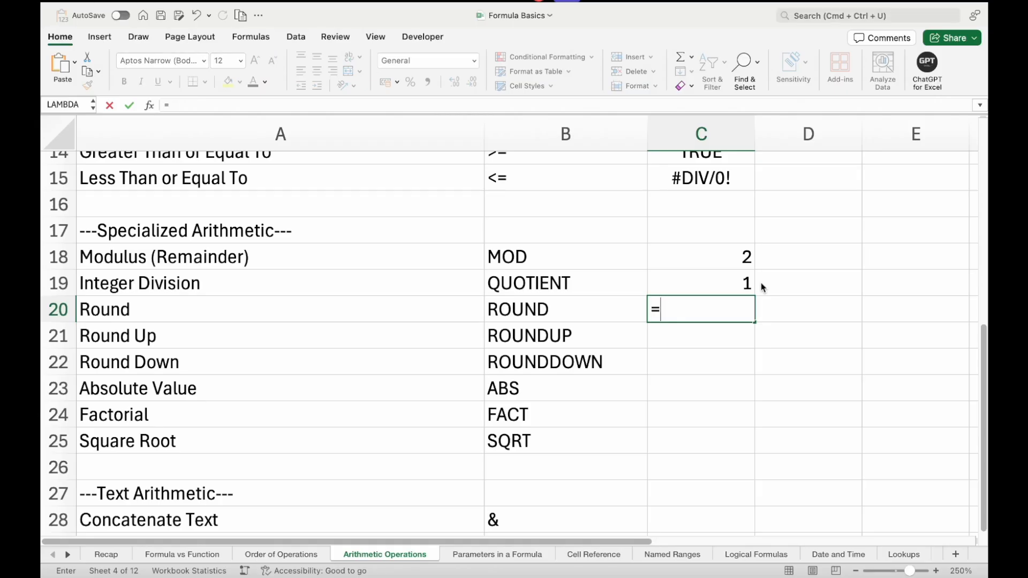
{"action": "type", "text": "56/11"}
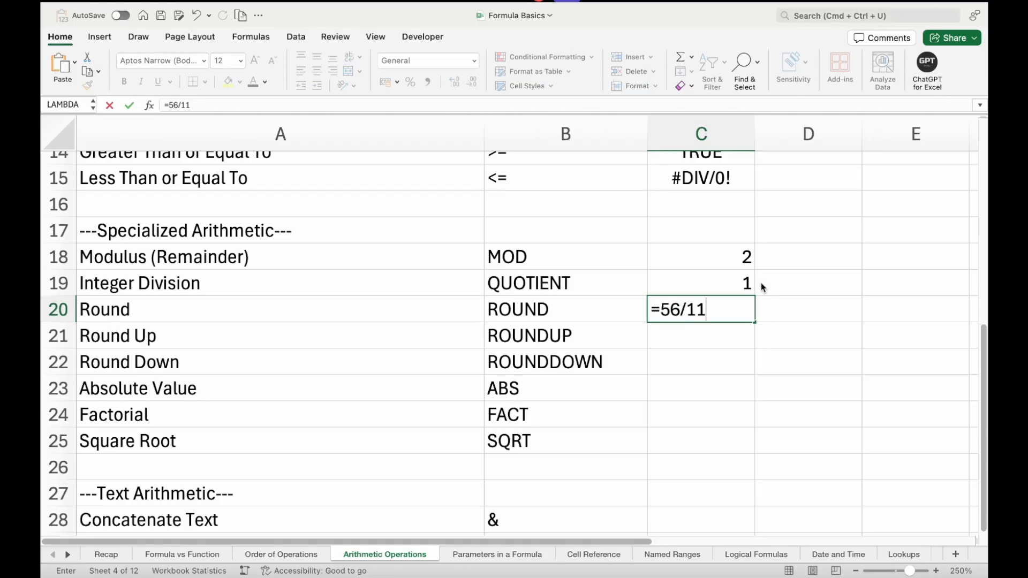
{"action": "key", "text": "Return"}
{"action": "key", "text": "Up"}
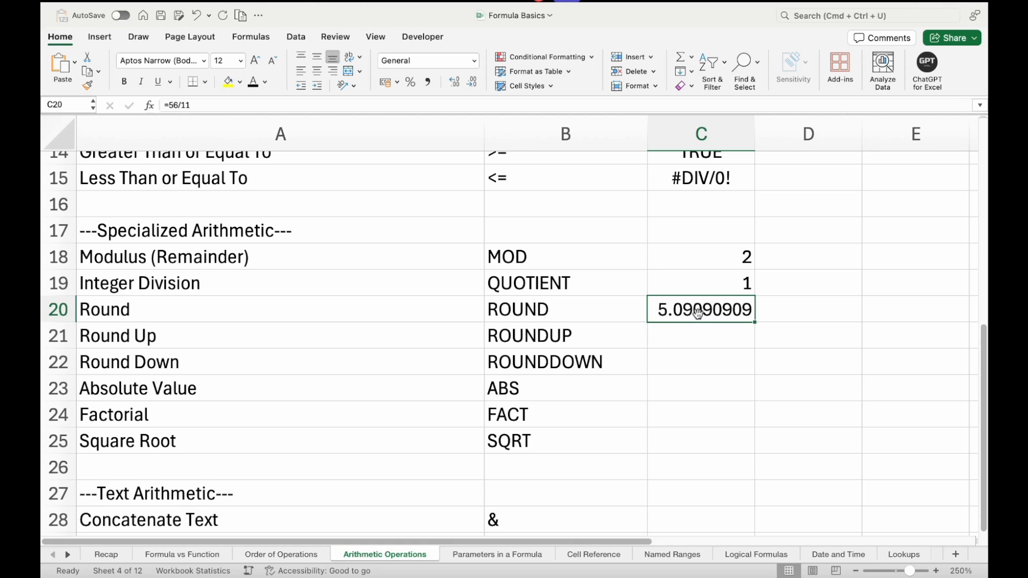
Step: Wrap the division in C20 in a ROUND function with two decimals: =ROUND(56/11,2)
{"action": "double_click", "coordinate": [695, 312]}
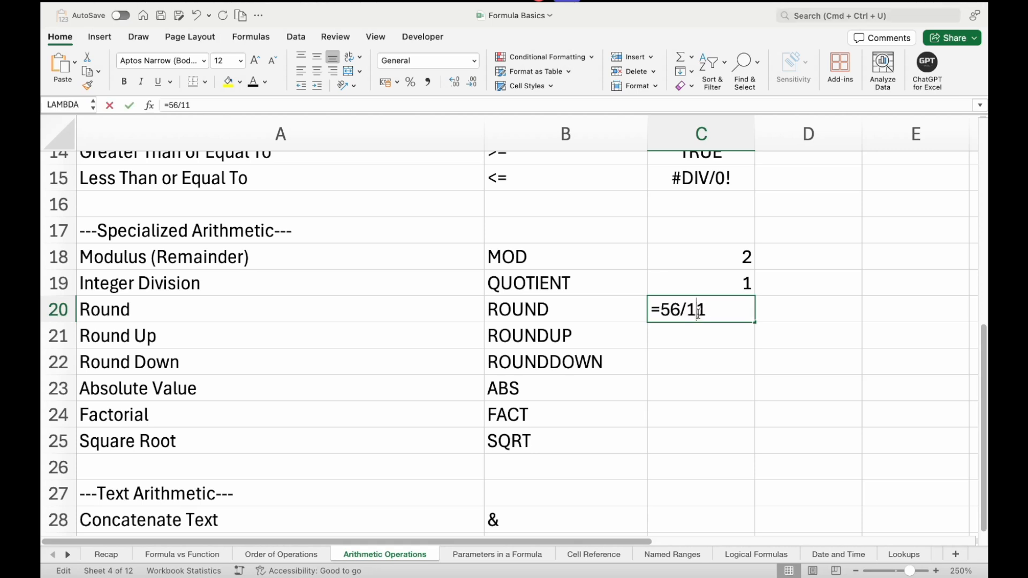
{"action": "left_click", "coordinate": [660, 311]}
{"action": "type", "text": "roun"}
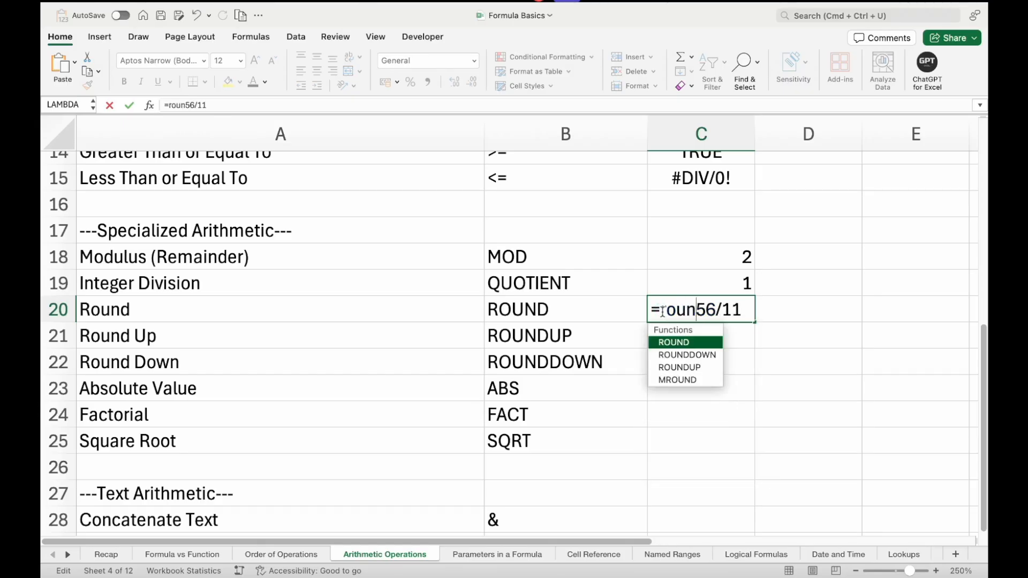
{"action": "key", "text": "Tab"}
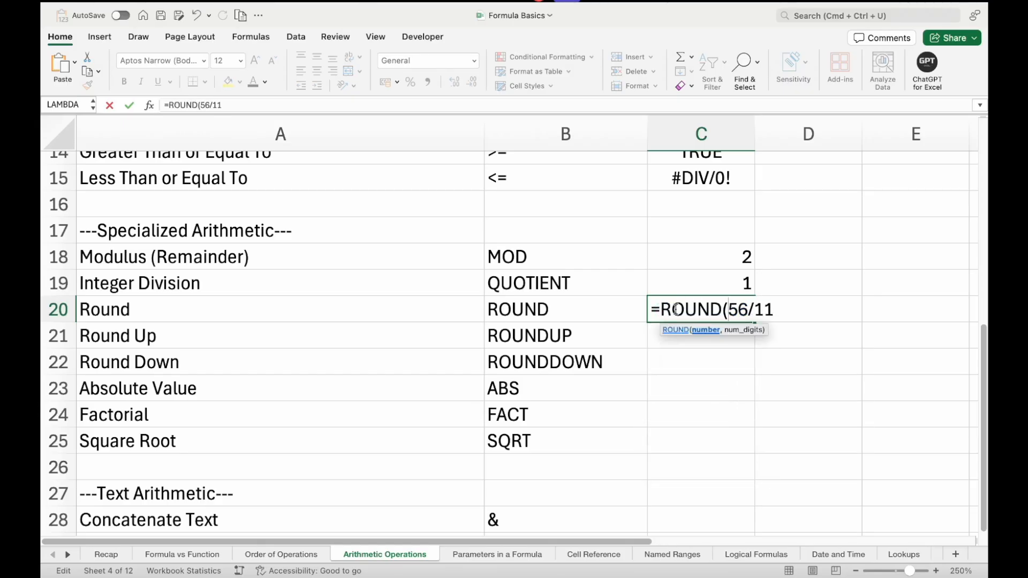
{"action": "left_click", "coordinate": [778, 310]}
{"action": "type", "text": ",2"}
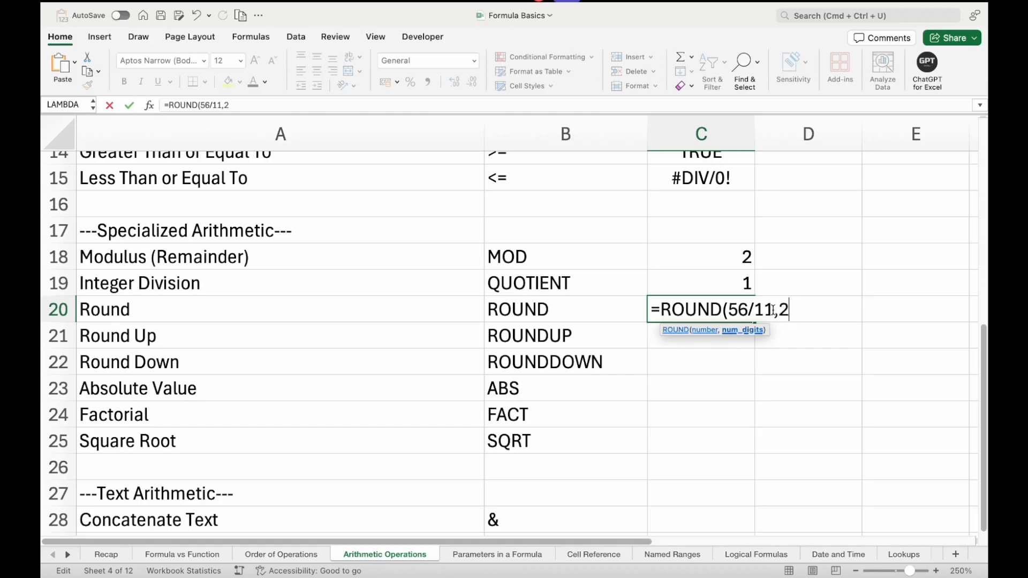
{"action": "type", "text": ")"}
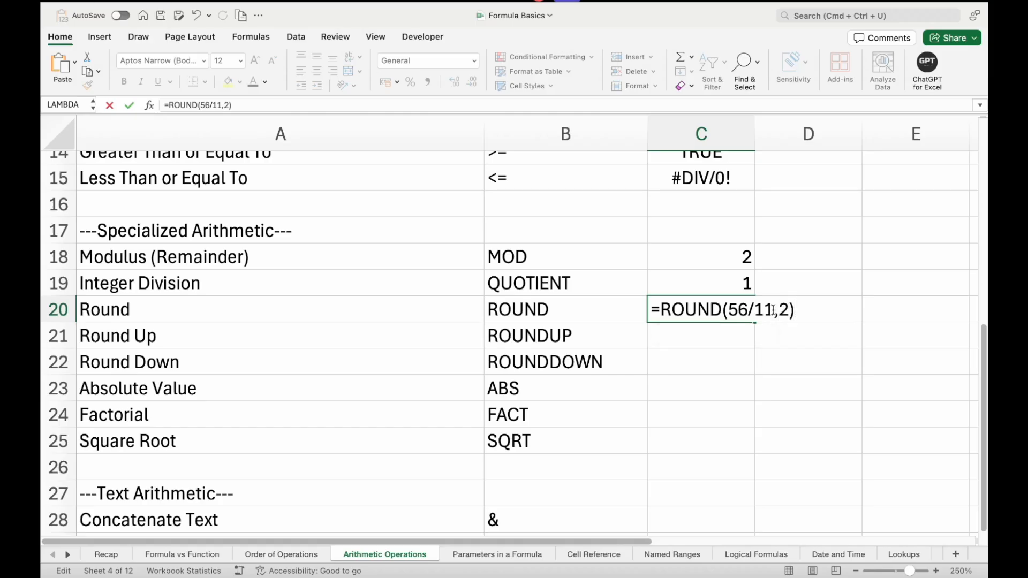
{"action": "key", "text": "Return"}
{"action": "key", "text": "Up"}
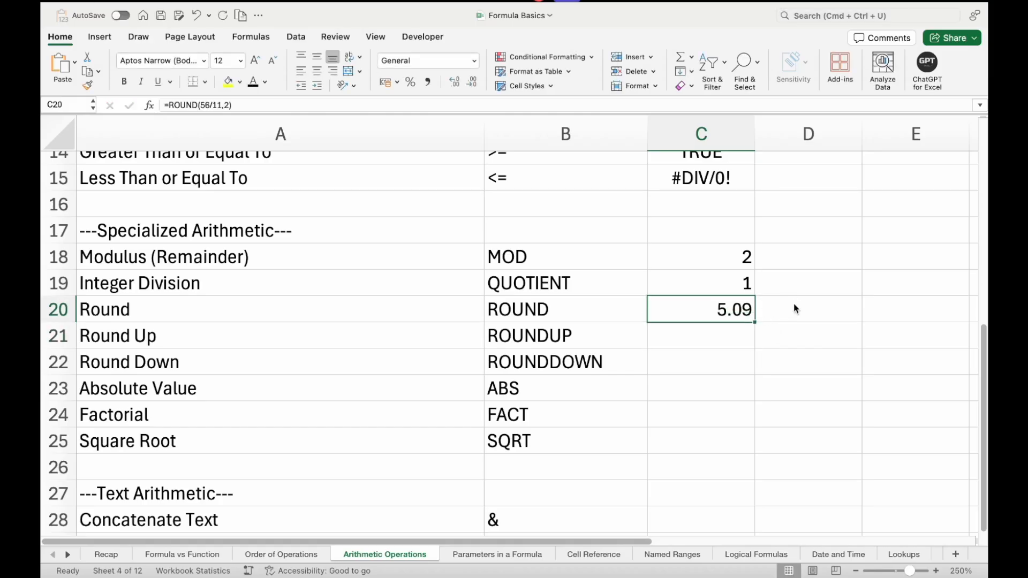
Step: Reduce the number of digits in the C20 ROUND formula to 1
{"action": "double_click", "coordinate": [729, 313]}
{"action": "left_click_drag", "start_coordinate": [768, 309], "coordinate": [732, 310]}
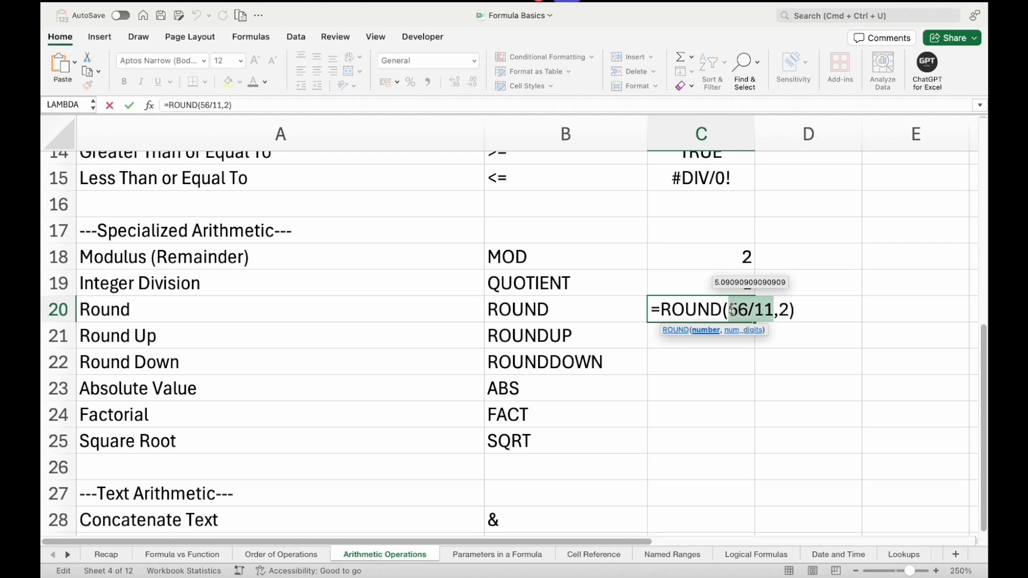
{"action": "left_click_drag", "start_coordinate": [789, 310], "coordinate": [779, 310]}
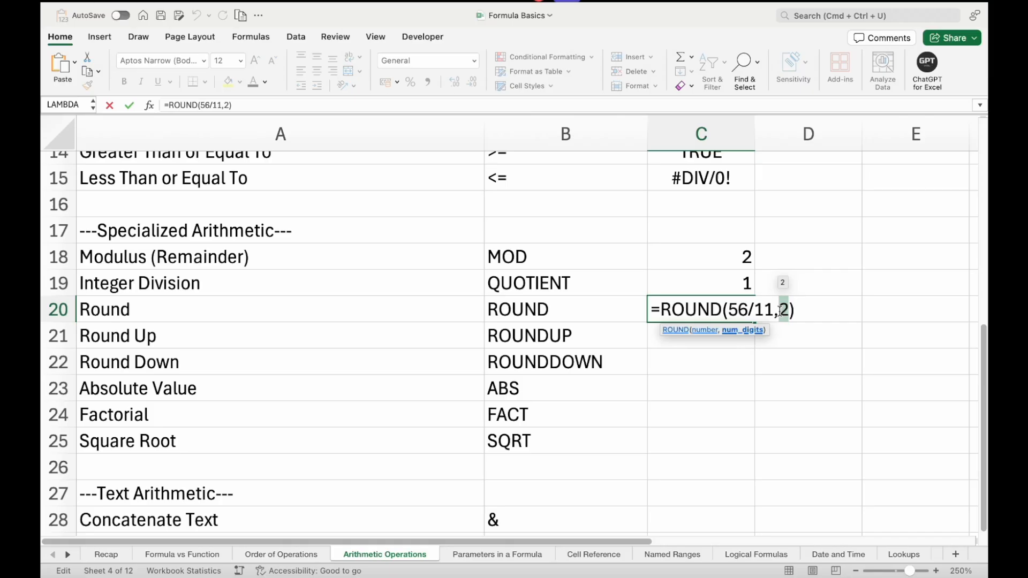
{"action": "type", "text": "1"}
{"action": "key", "text": "Return"}
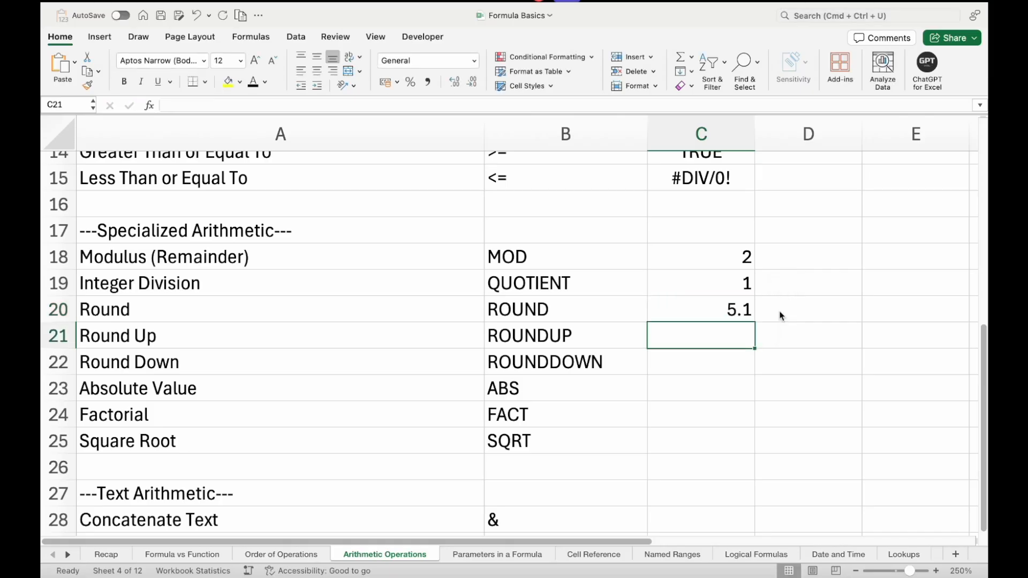
{"action": "left_click", "coordinate": [732, 309]}
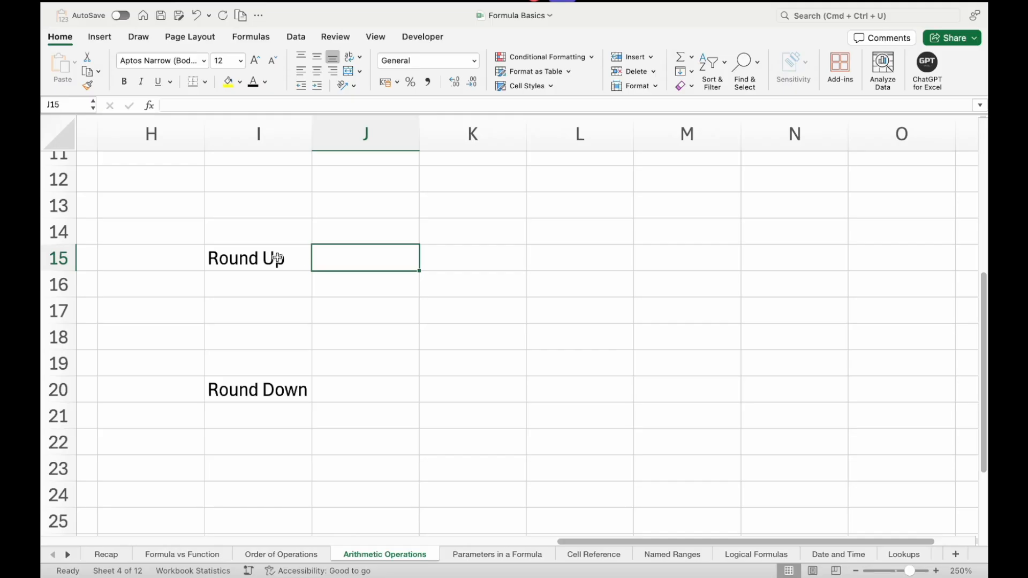
Step: Enter 21.1237 in cell J15 beside the Round Up label
{"action": "left_click", "coordinate": [277, 258]}
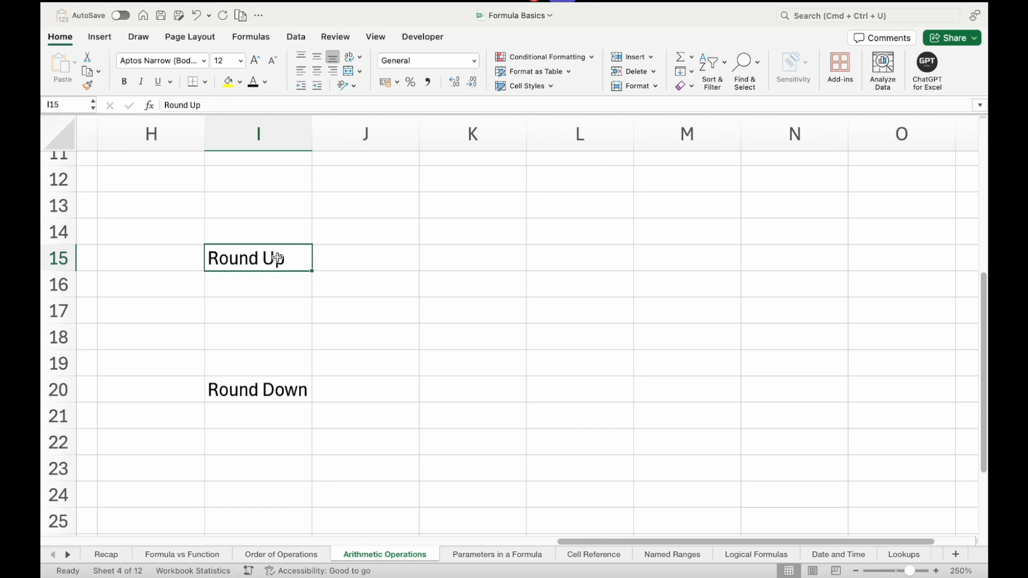
{"action": "left_click", "coordinate": [283, 392]}
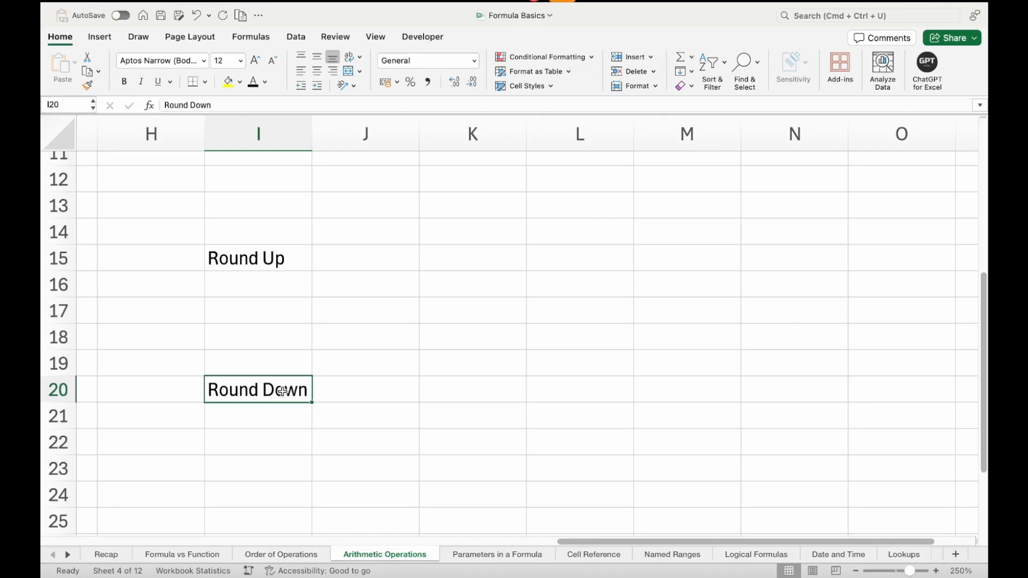
{"action": "left_click", "coordinate": [368, 254]}
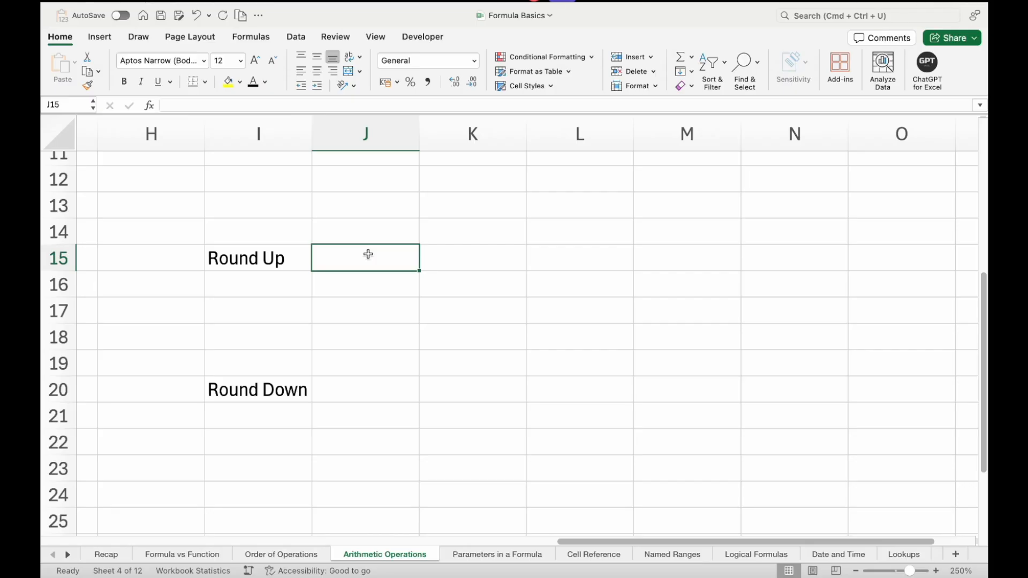
{"action": "type", "text": "21."}
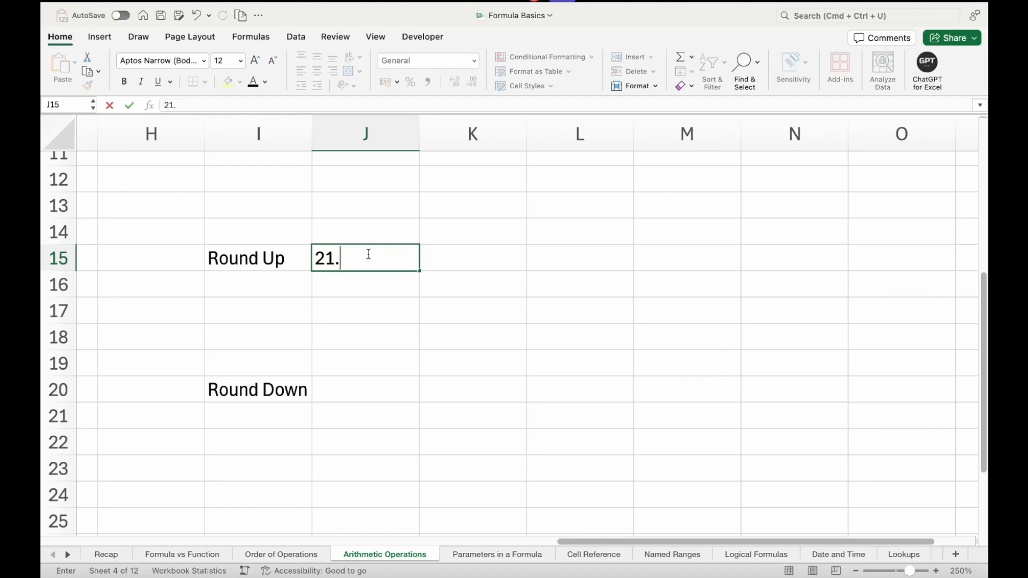
{"action": "type", "text": "1237"}
{"action": "key", "text": "Return"}
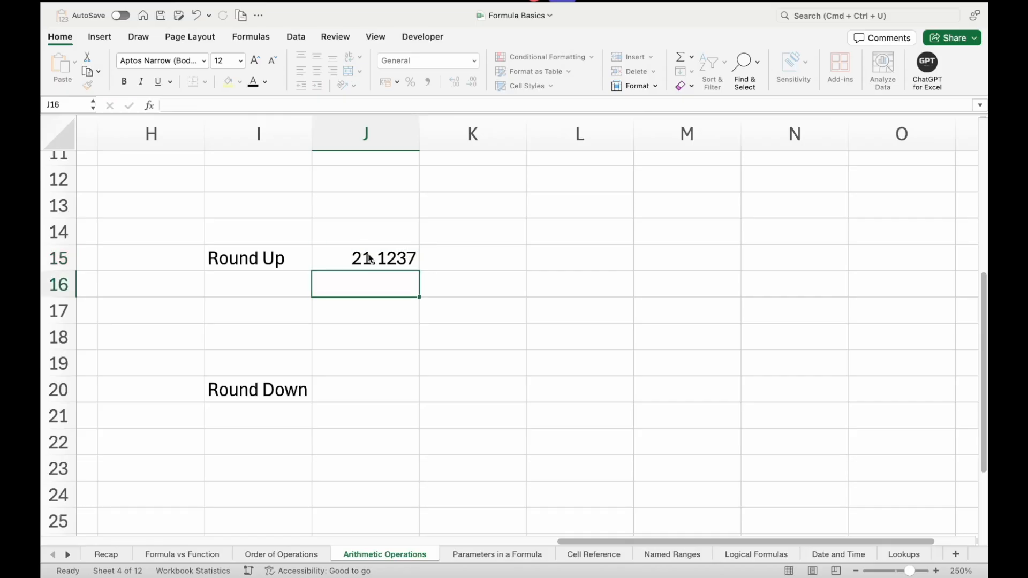
Step: Enter =ROUNDUP(J15,0) in cell K15 to round the Round Up number to a whole number
{"action": "key", "text": "Up"}
{"action": "key", "text": "Right"}
{"action": "type", "text": "=roun"}
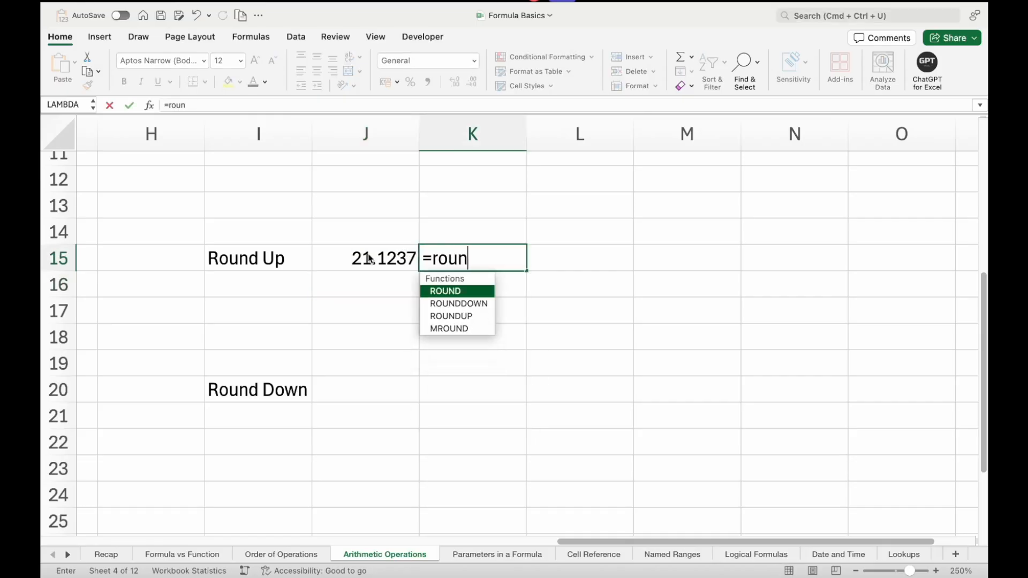
{"action": "key", "text": "Down"}
{"action": "key", "text": "Down"}
{"action": "key", "text": "Tab"}
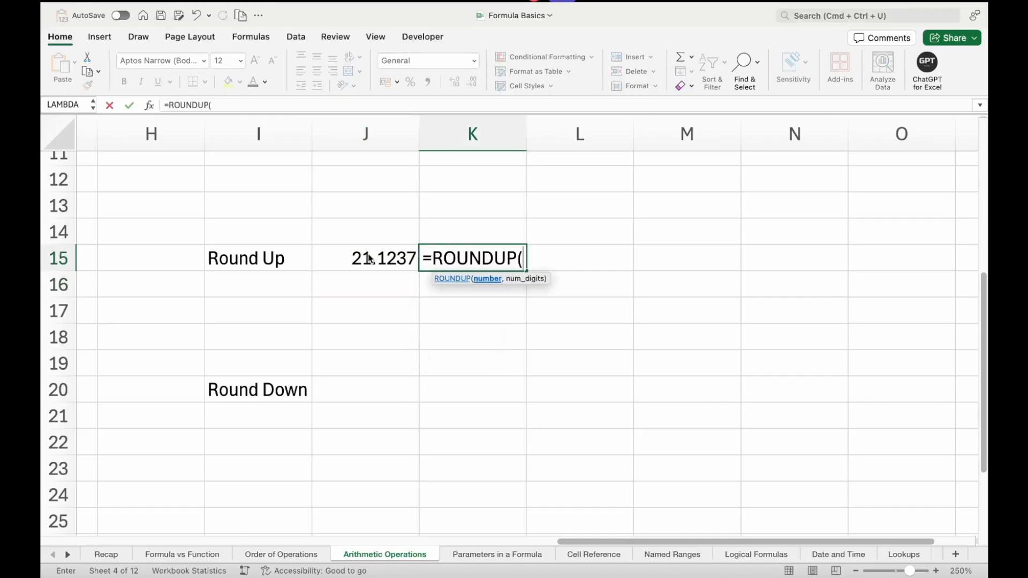
{"action": "left_click", "coordinate": [370, 259]}
{"action": "type", "text": ","}
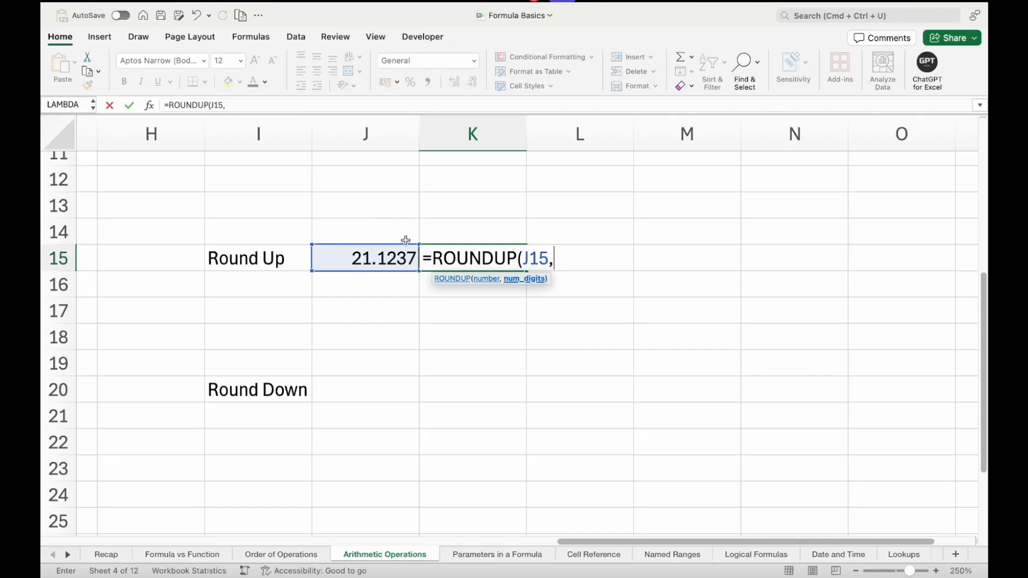
{"action": "type", "text": "0)"}
{"action": "key", "text": "Return"}
{"action": "key", "text": "Up"}
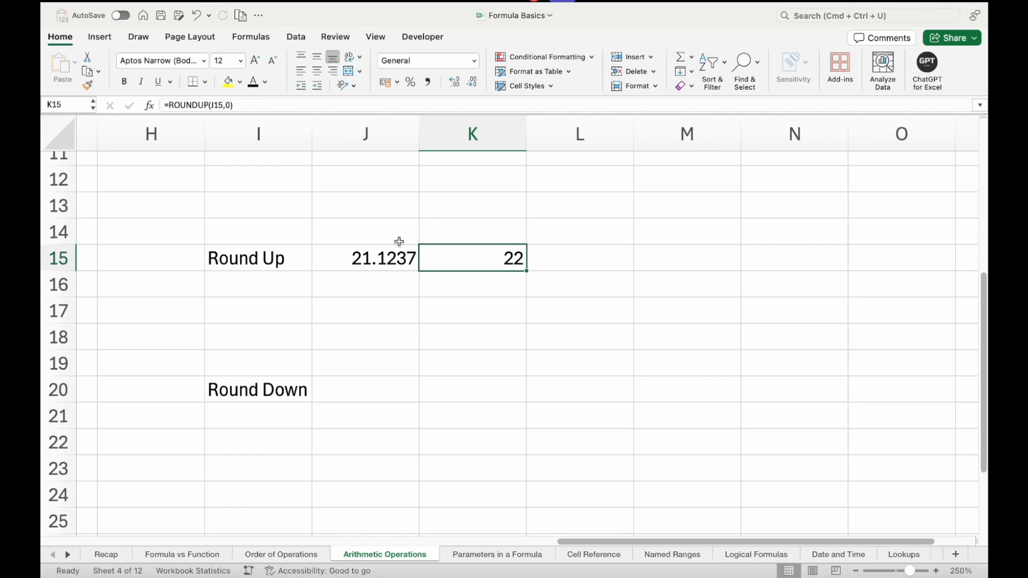
Step: Change the number of digits in the K15 ROUNDUP formula to 2
{"action": "double_click", "coordinate": [455, 259]}
{"action": "left_click", "coordinate": [565, 259]}
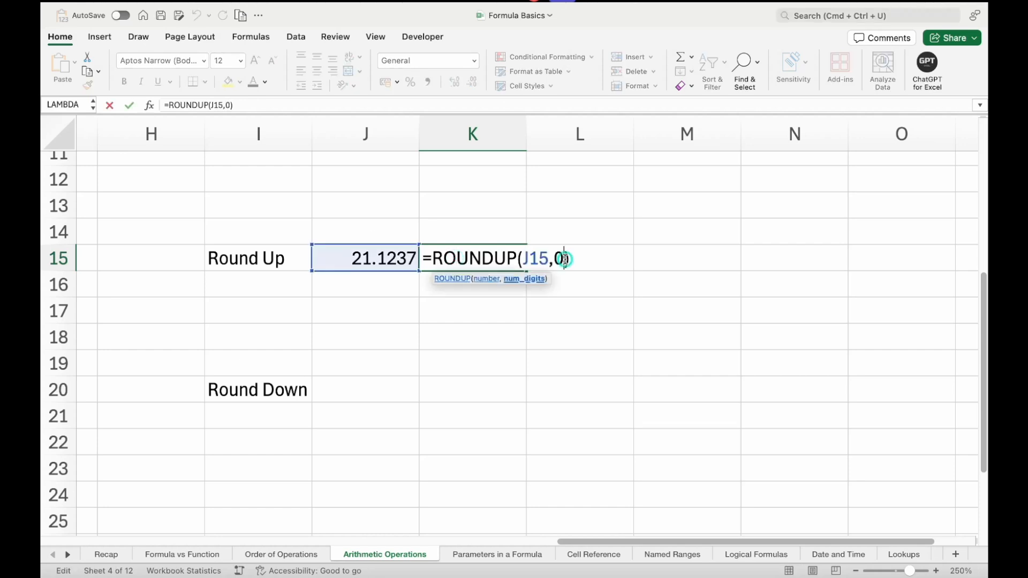
{"action": "key", "text": "BackSpace"}
{"action": "type", "text": "2"}
{"action": "key", "text": "Return"}
{"action": "key", "text": "Up"}
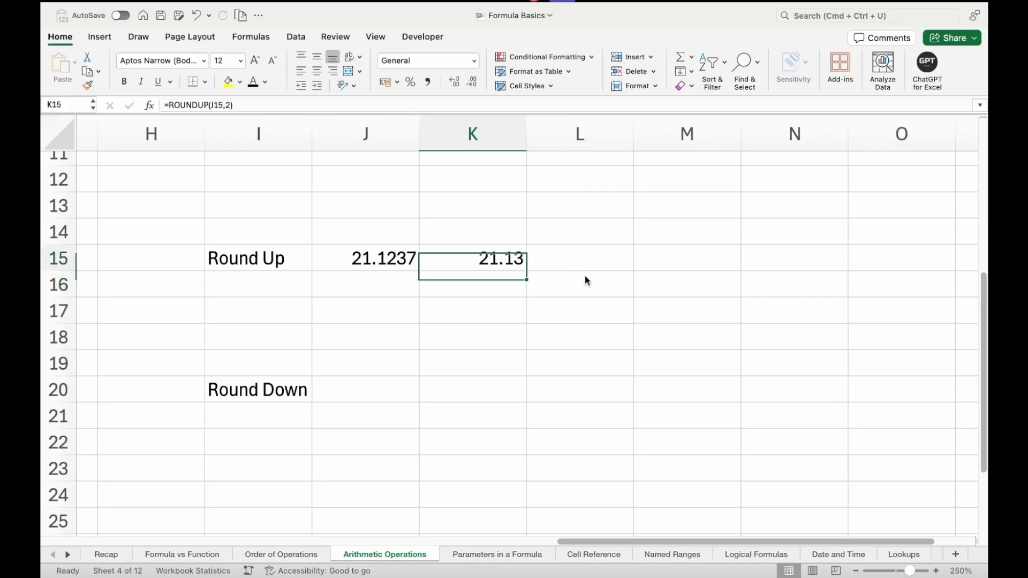
Step: Set the number of digits in the K15 ROUNDUP formula to -1
{"action": "double_click", "coordinate": [503, 259]}
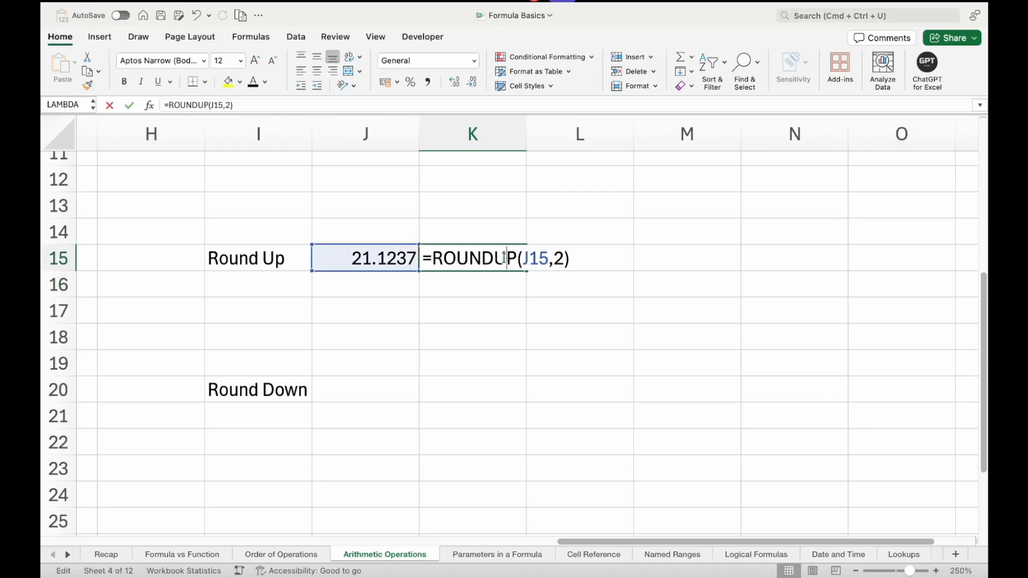
{"action": "left_click", "coordinate": [563, 261]}
{"action": "key", "text": "BackSpace"}
{"action": "type", "text": "-1"}
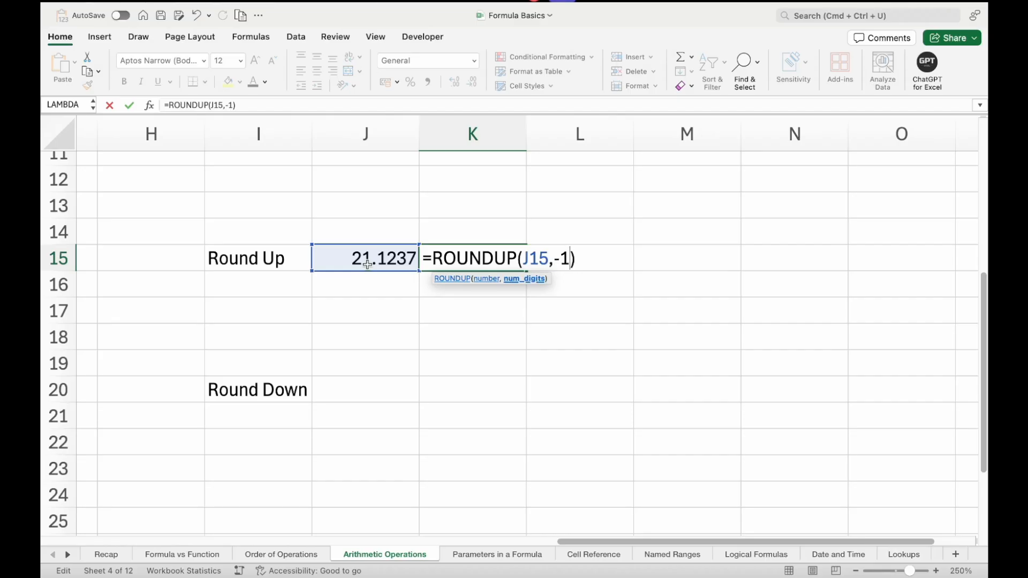
{"action": "key", "text": "Return"}
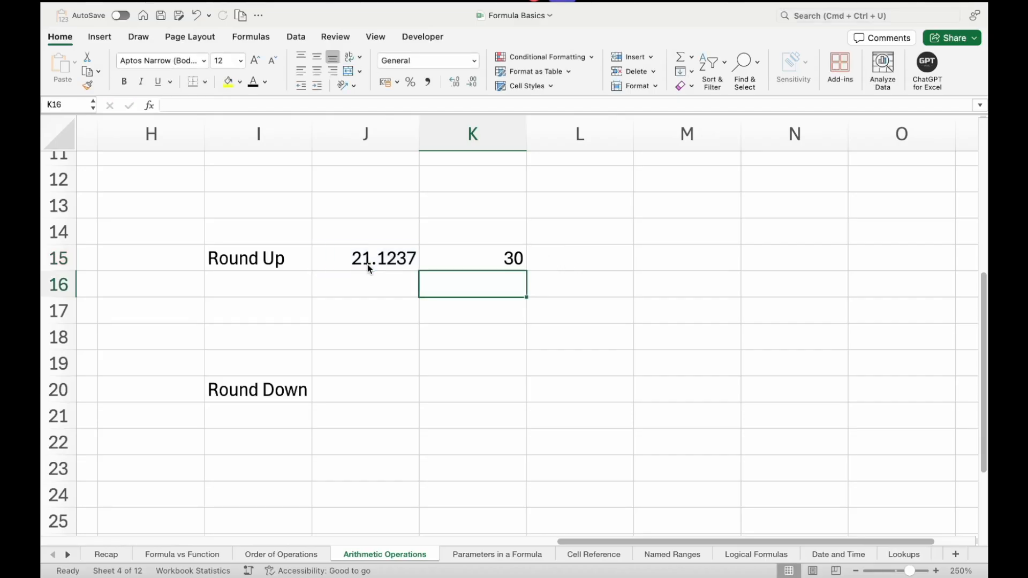
{"action": "left_click", "coordinate": [431, 253]}
Step: Enter 21.1237 in cell J20 beside the Round Down label
{"action": "left_click", "coordinate": [343, 385]}
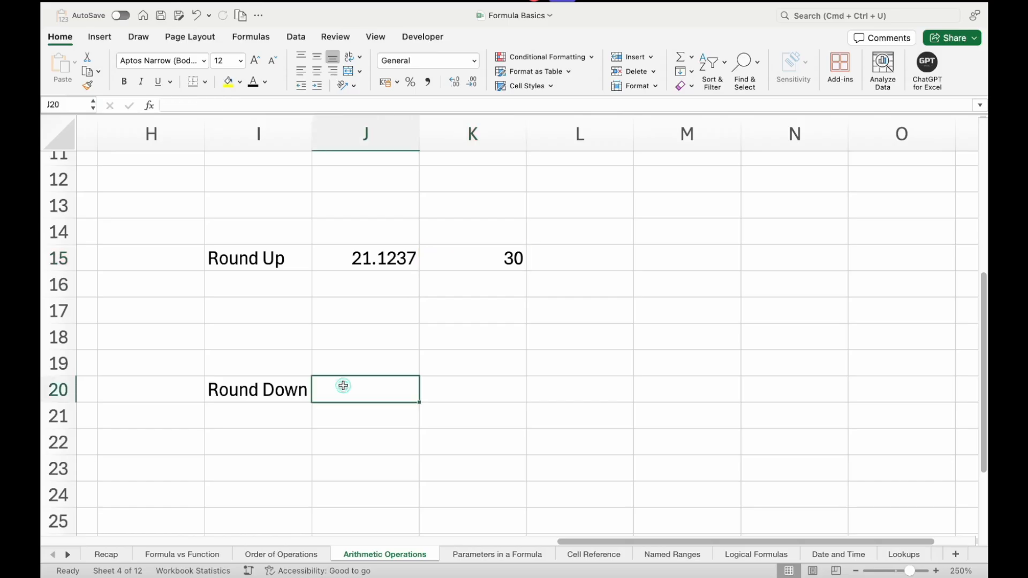
{"action": "type", "text": "21."}
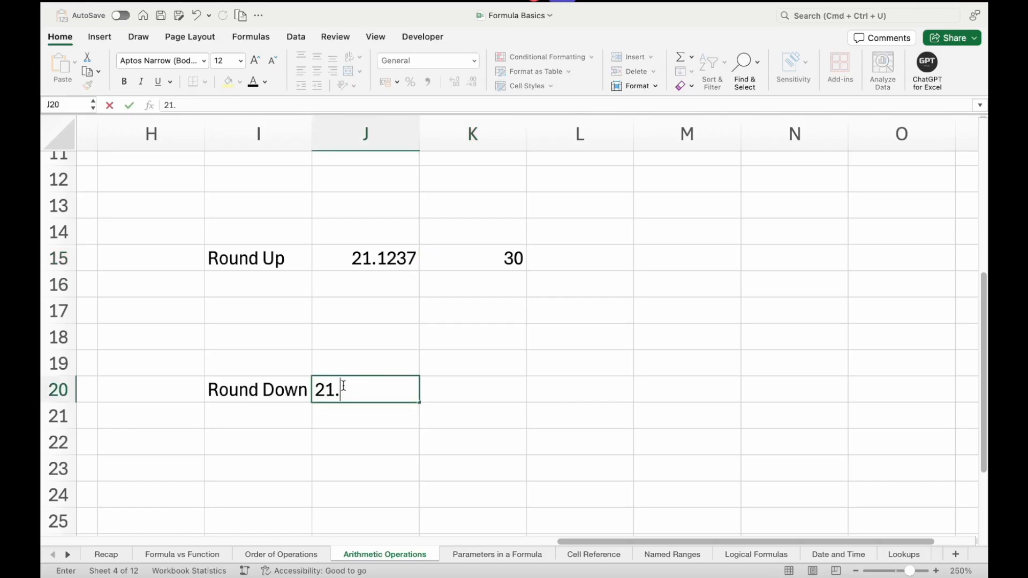
{"action": "type", "text": "1237"}
{"action": "key", "text": "Return"}
Step: Enter =ROUNDDOWN(J20,0) in cell K20 to round the Round Down number to a whole number
{"action": "key", "text": "Up"}
{"action": "key", "text": "Right"}
{"action": "type", "text": "=roun"}
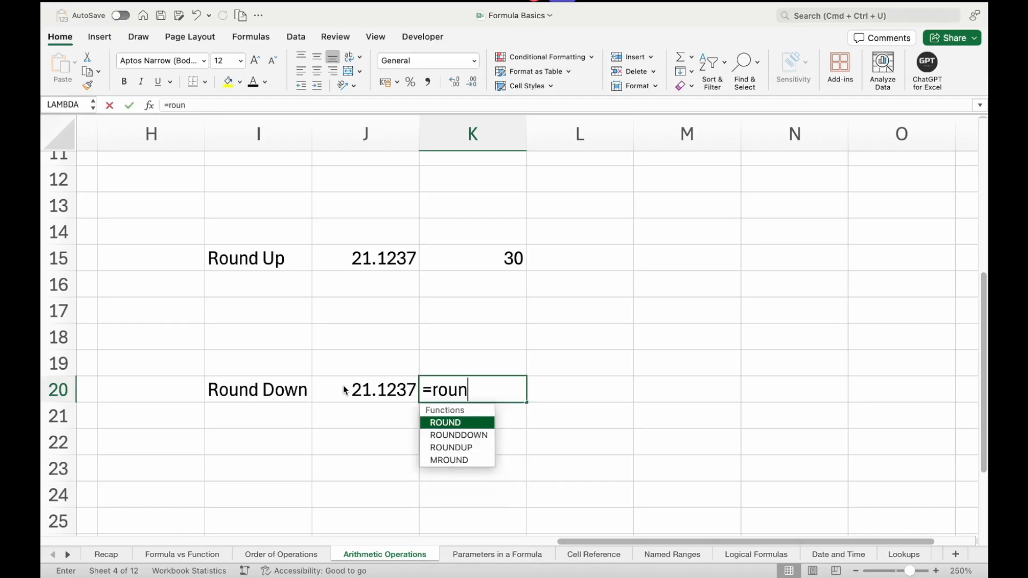
{"action": "key", "text": "Down"}
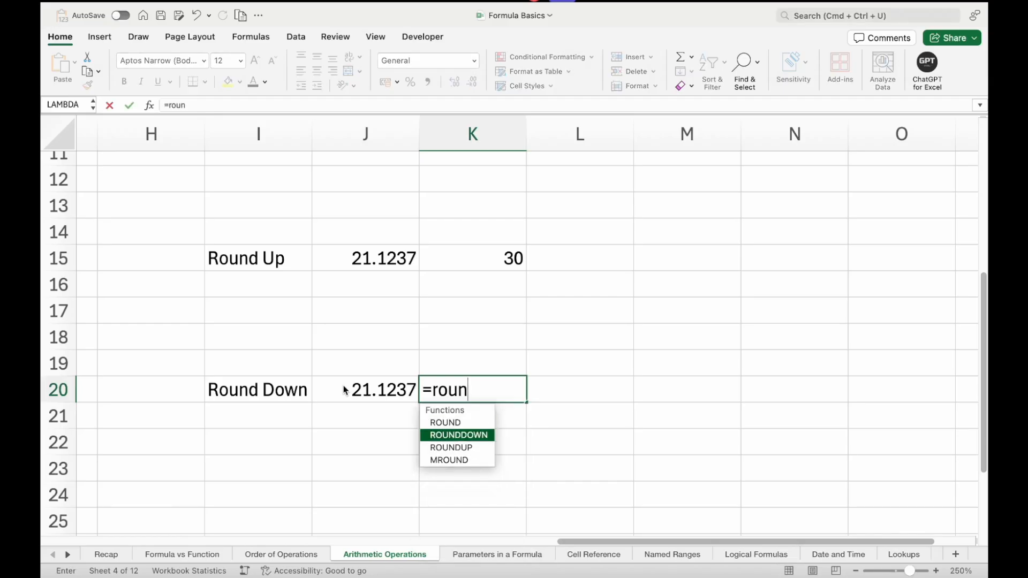
{"action": "key", "text": "Tab"}
{"action": "key", "text": "Left"}
{"action": "type", "text": ",0"}
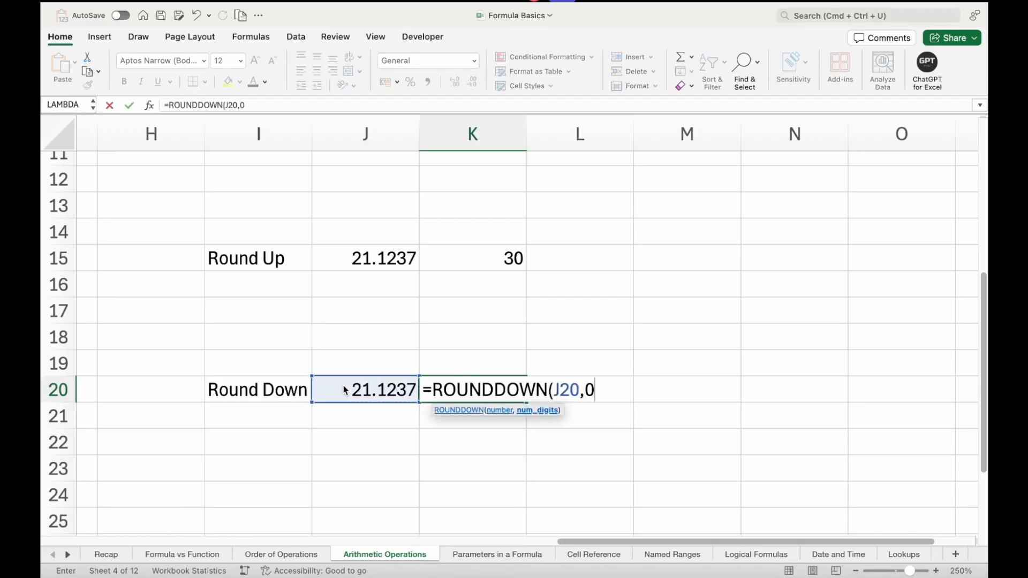
{"action": "type", "text": ")"}
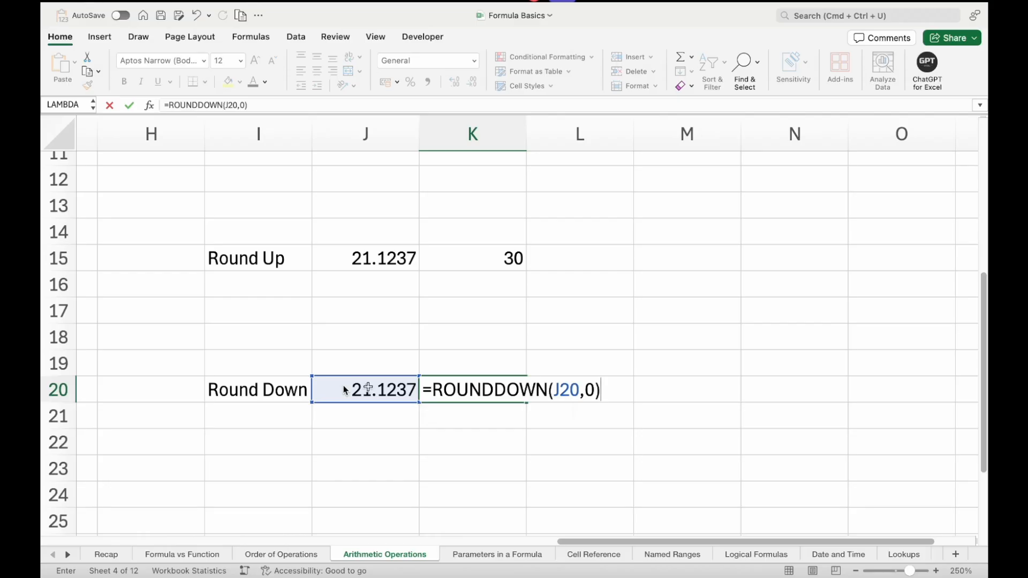
{"action": "key", "text": "Return"}
{"action": "key", "text": "Up"}
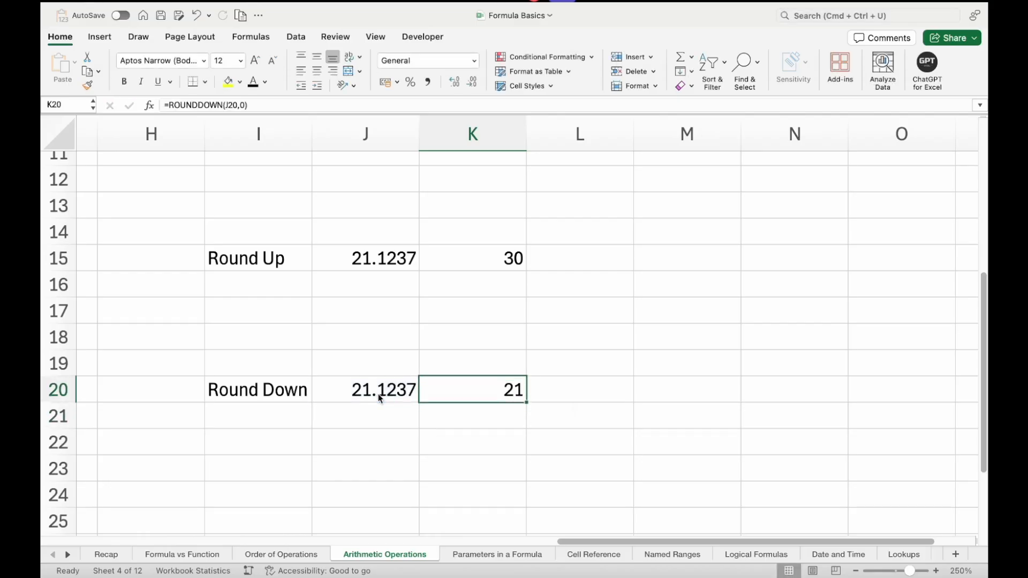
Step: Change the number of digits in the K20 ROUNDDOWN formula to 2
{"action": "double_click", "coordinate": [442, 379]}
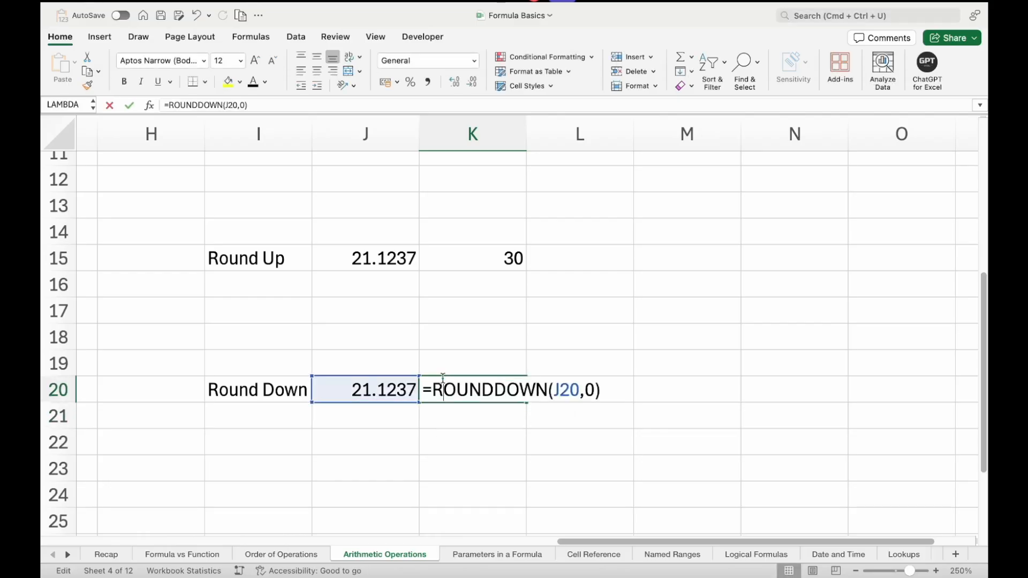
{"action": "double_click", "coordinate": [591, 389]}
{"action": "key", "text": "BackSpace"}
{"action": "type", "text": "2"}
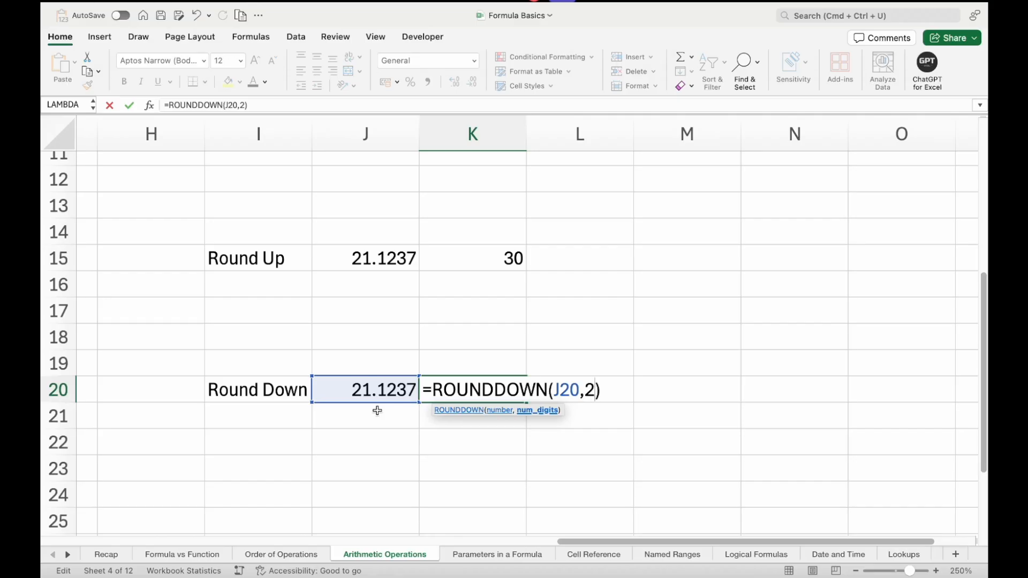
{"action": "key", "text": "Return"}
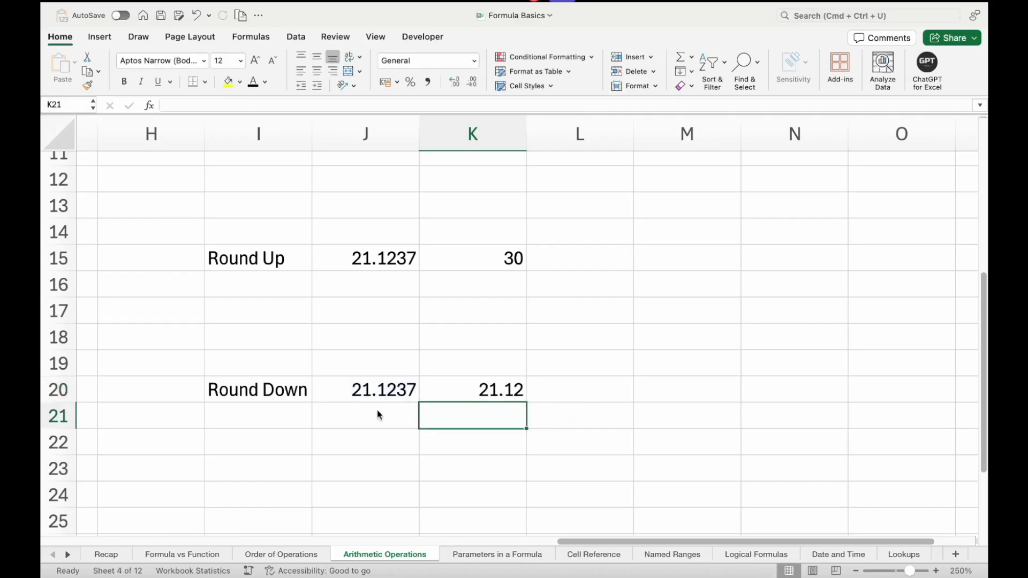
{"action": "key", "text": "Up"}
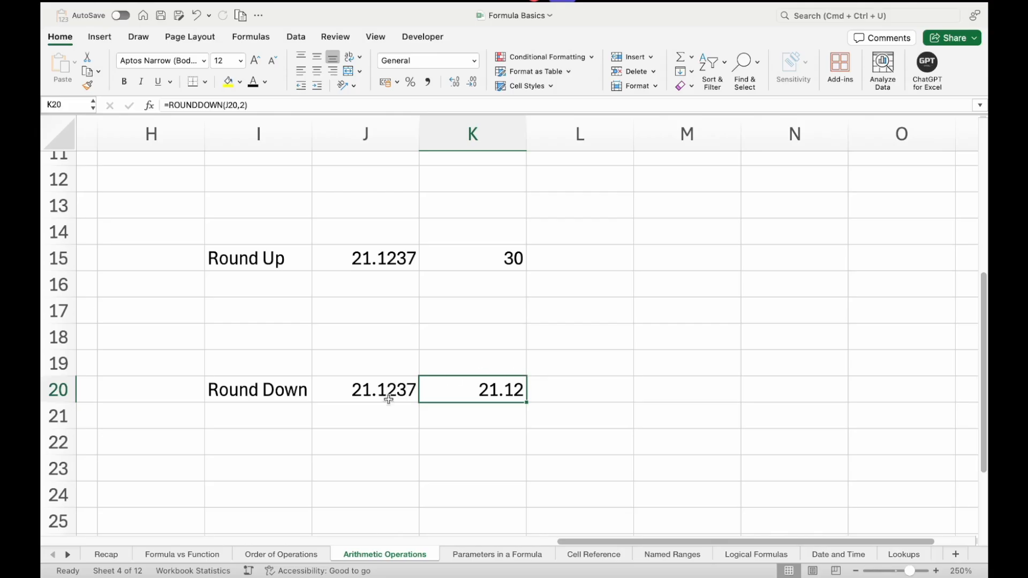
Step: Set the number of digits in the K20 ROUNDDOWN formula to -1
{"action": "double_click", "coordinate": [482, 389]}
{"action": "left_click", "coordinate": [597, 396]}
{"action": "key", "text": "BackSpace"}
{"action": "type", "text": "-1"}
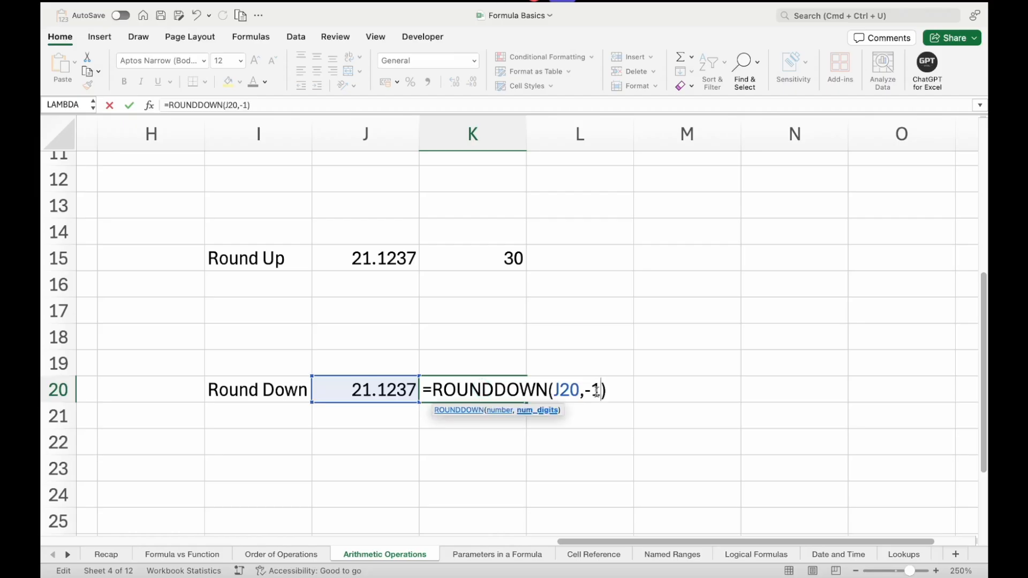
{"action": "key", "text": "Return"}
{"action": "key", "text": "Up"}
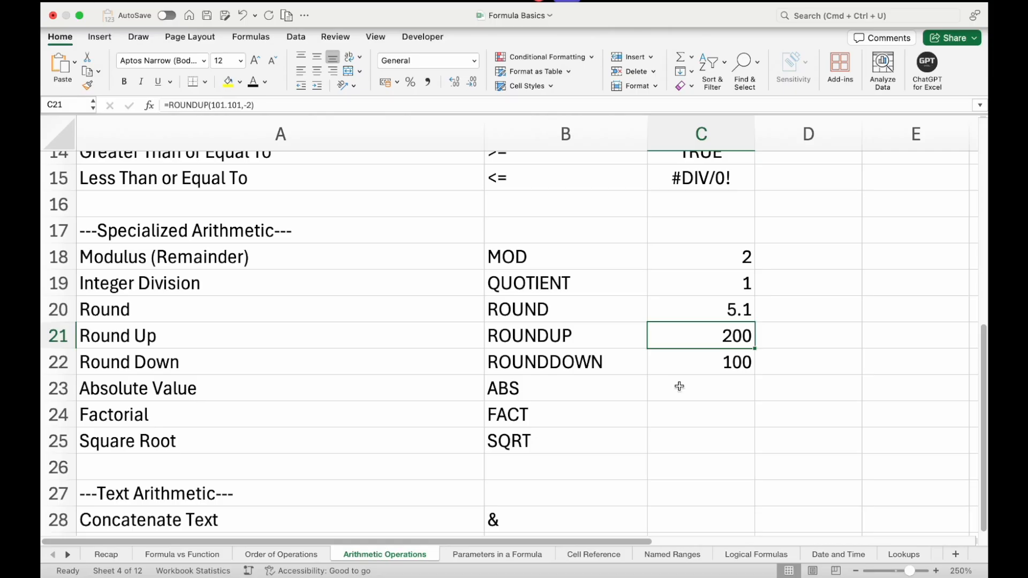
Step: Enter the absolute value formula =ABS(0) in cell C23 of the Absolute Value row
{"action": "key", "text": "Down"}
{"action": "key", "text": "Down"}
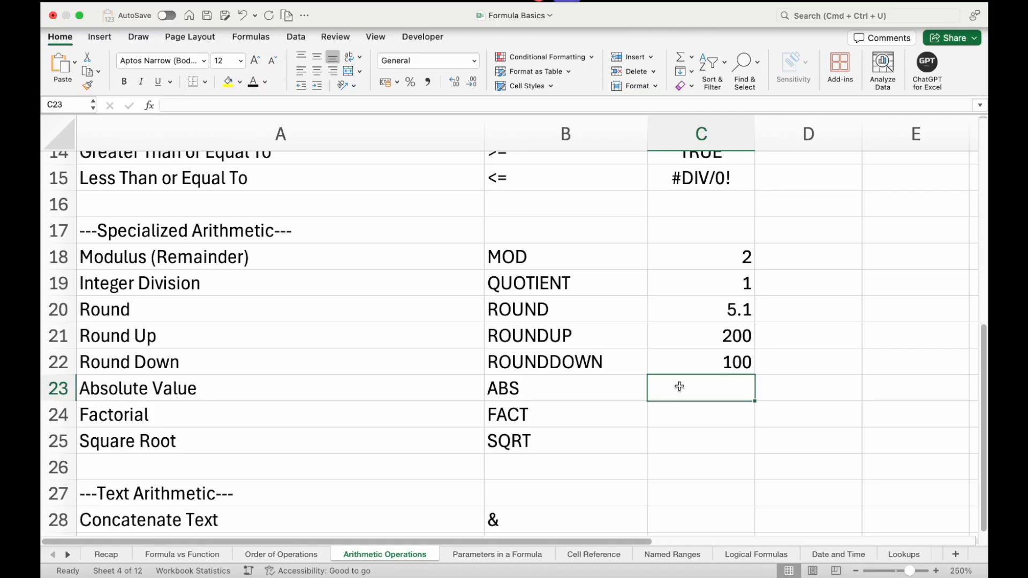
{"action": "type", "text": "=abs"}
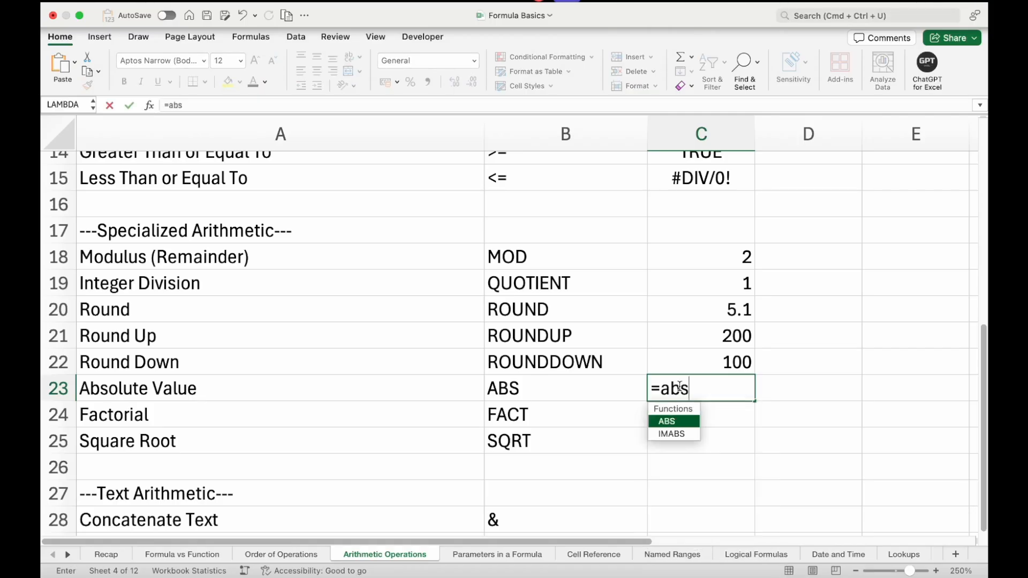
{"action": "key", "text": "Tab"}
{"action": "type", "text": "0)"}
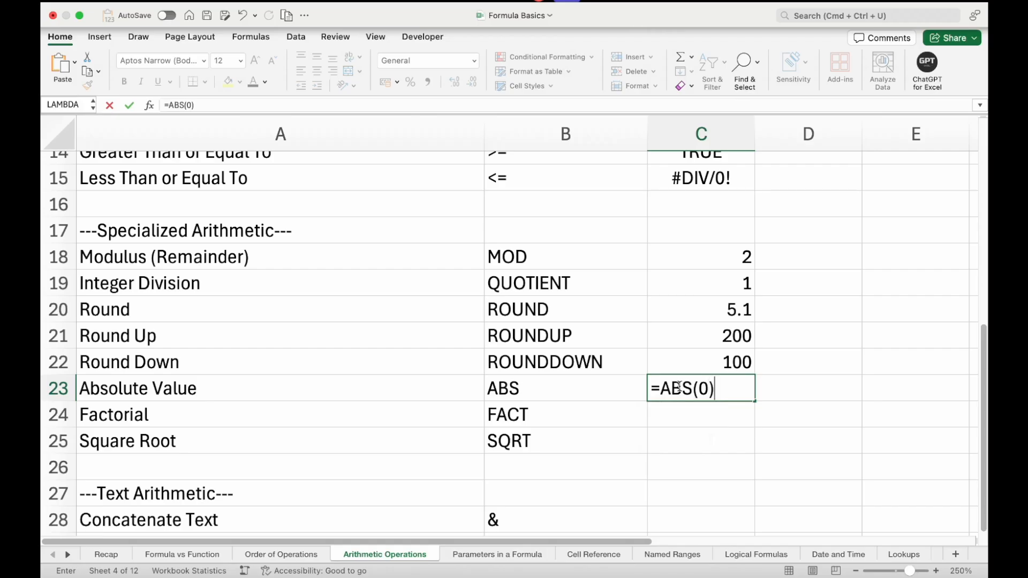
{"action": "key", "text": "Return"}
Step: Enter =ABS(10) in cell D23 as a positive-number example of the absolute value function
{"action": "key", "text": "Up"}
{"action": "key", "text": "Right"}
{"action": "type", "text": "=ans"}
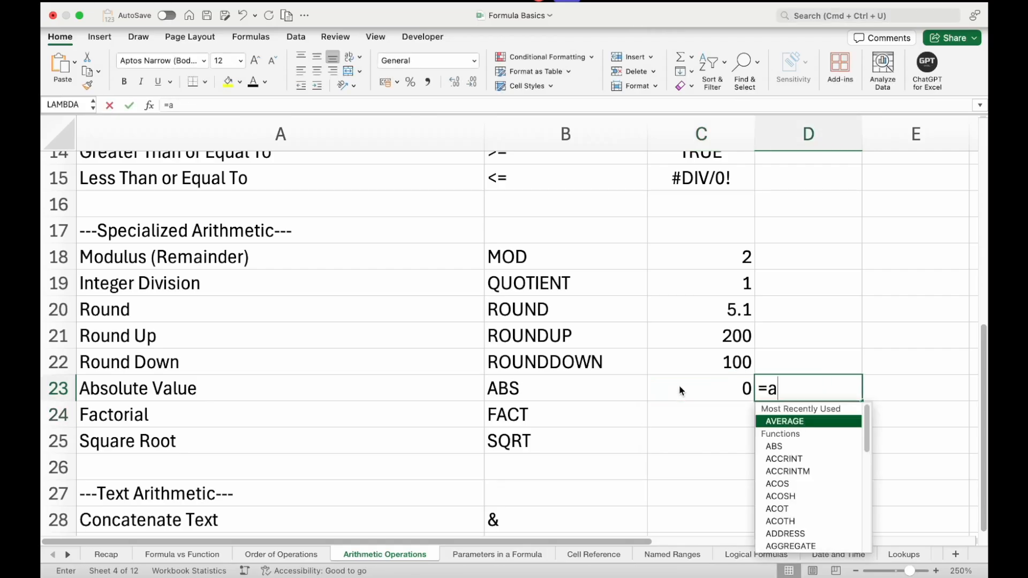
{"action": "key", "text": "BackSpace"}
{"action": "key", "text": "BackSpace"}
{"action": "type", "text": "bs"}
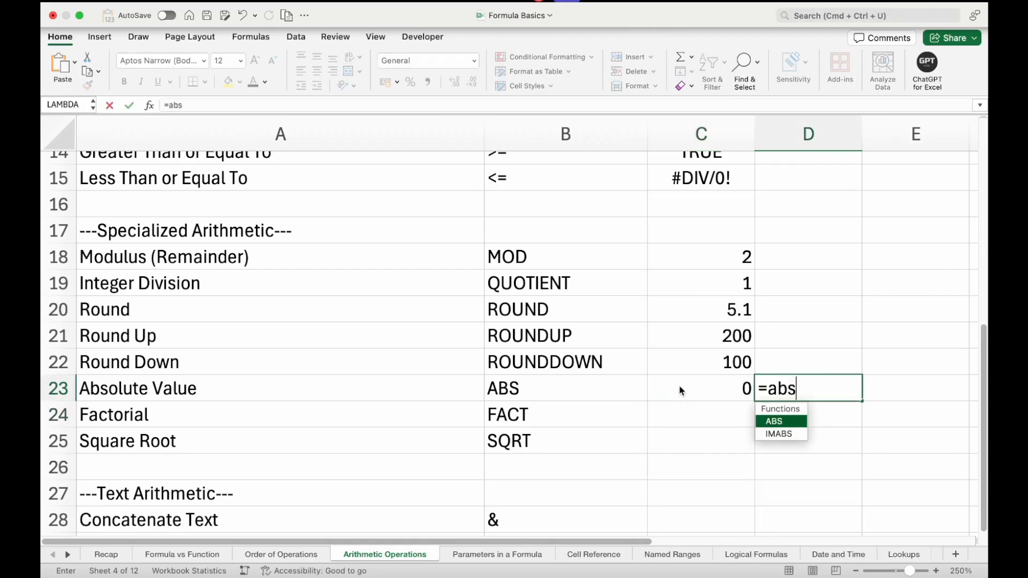
{"action": "key", "text": "Tab"}
{"action": "type", "text": "10"}
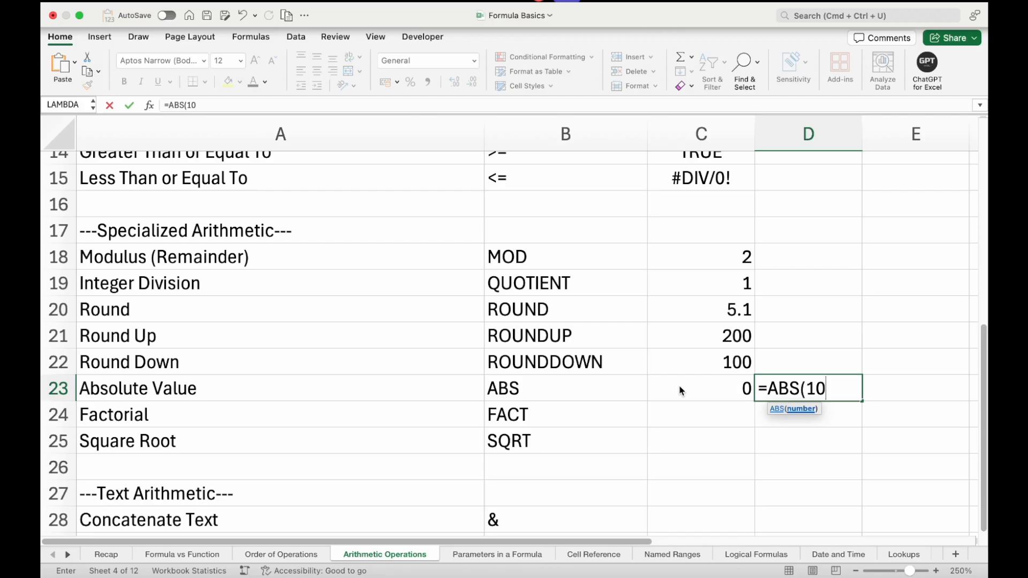
{"action": "type", "text": ")"}
{"action": "key", "text": "Return"}
{"action": "key", "text": "Up"}
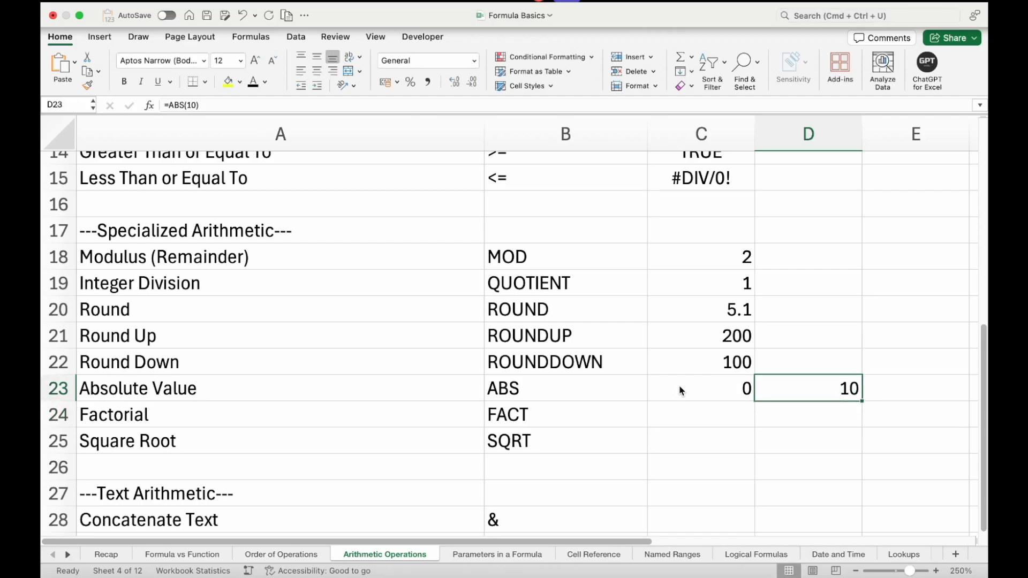
Step: Enter =ABS(-10) in cell E23 as a negative-number example of the absolute value function
{"action": "key", "text": "Right"}
{"action": "type", "text": "=an"}
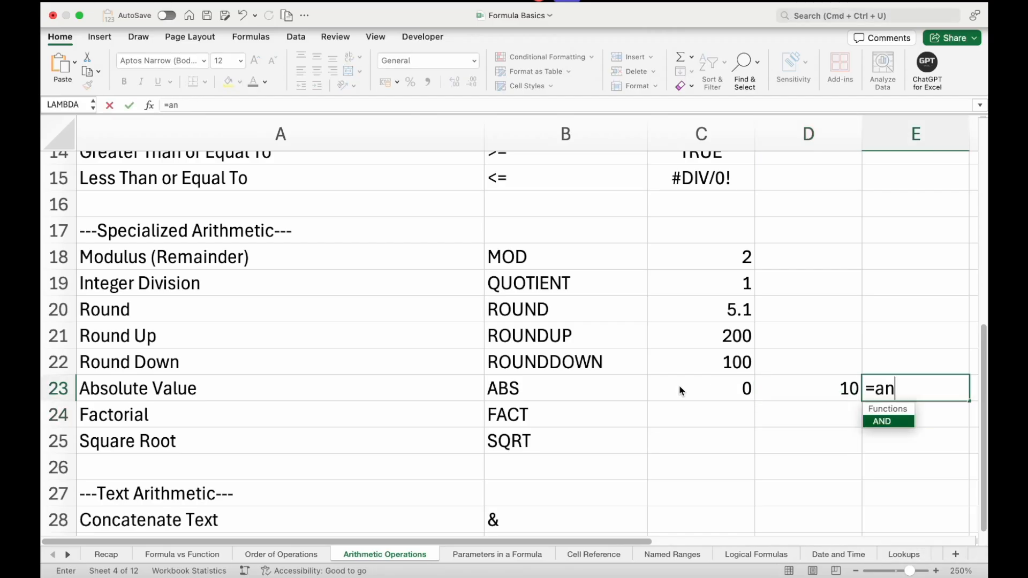
{"action": "key", "text": "BackSpace"}
{"action": "type", "text": "bs"}
{"action": "key", "text": "Tab"}
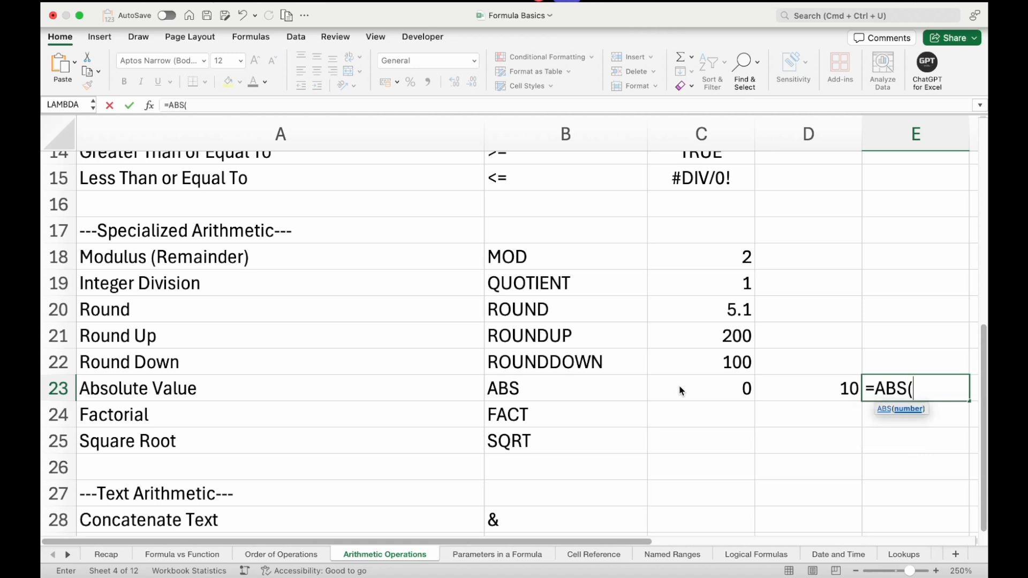
{"action": "type", "text": "-10)"}
{"action": "key", "text": "Return"}
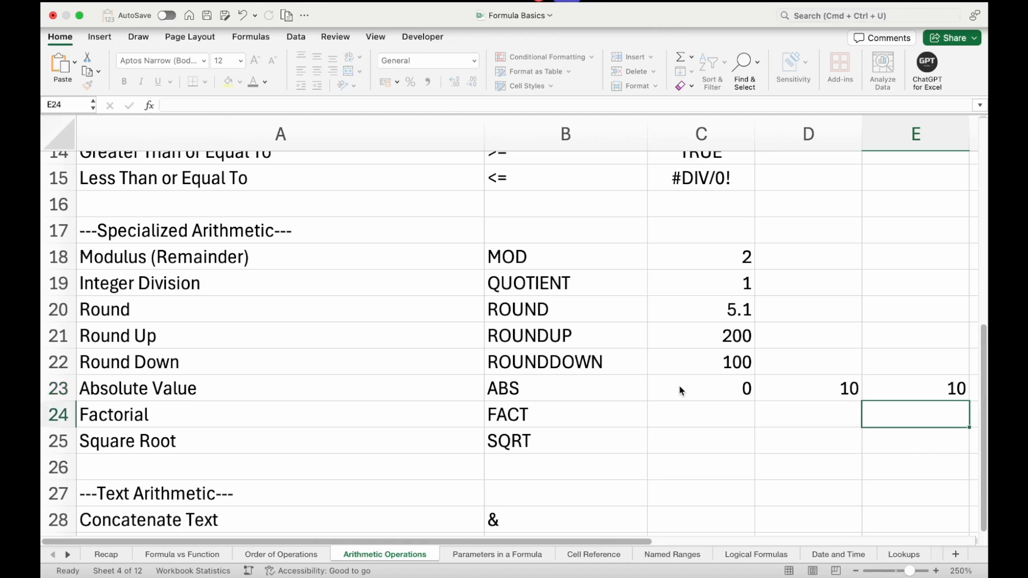
{"action": "key", "text": "Up"}
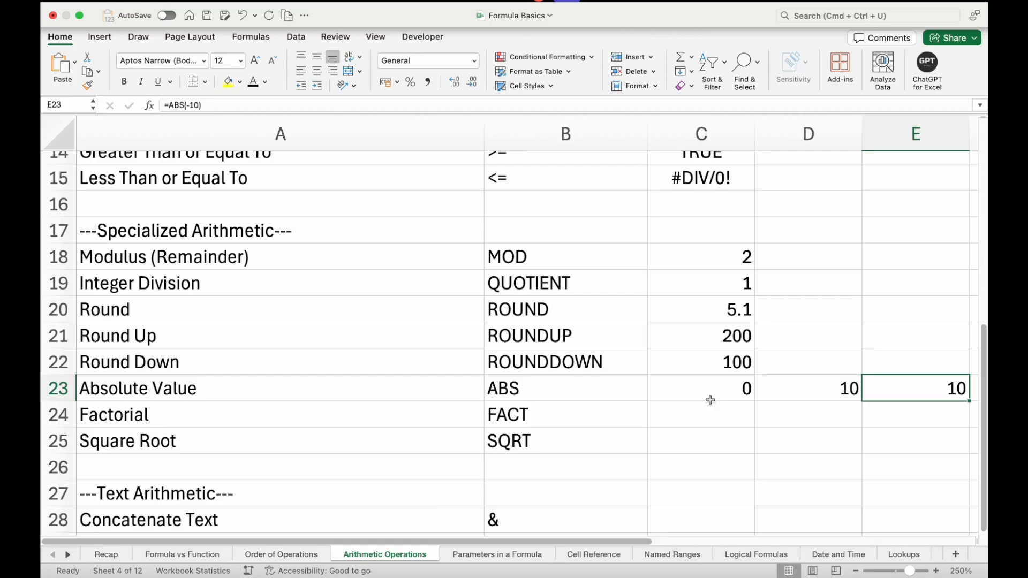
Step: Enter the expression 3*2*1 without an equals sign in cell C24 of the Factorial row
{"action": "left_click", "coordinate": [696, 417]}
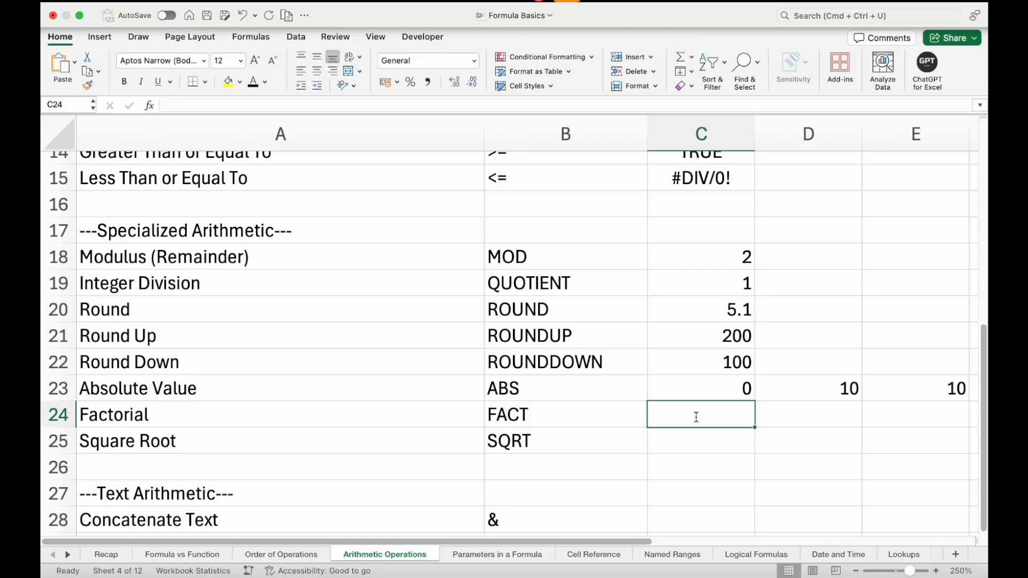
{"action": "type", "text": "3"}
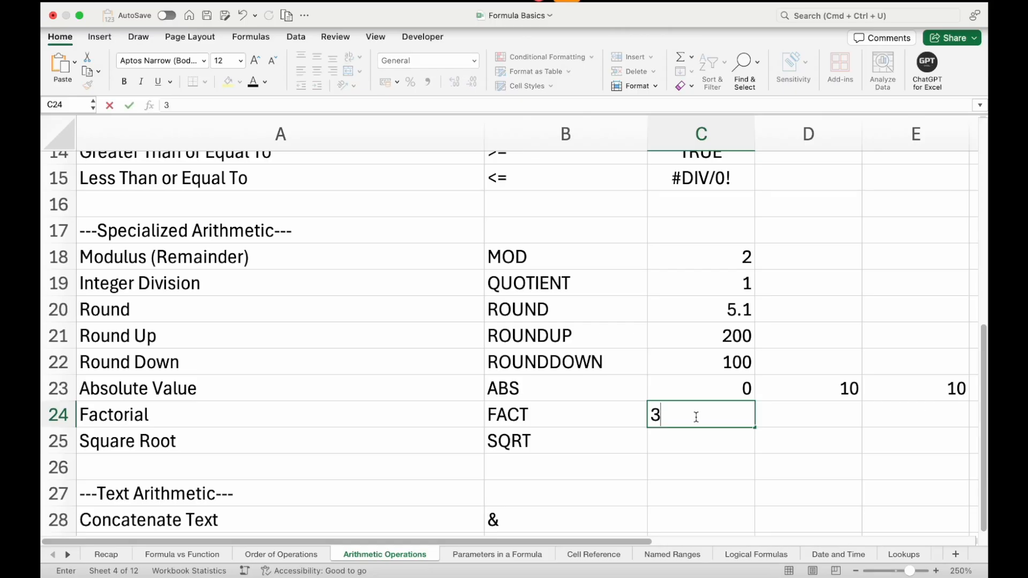
{"action": "type", "text": "*2*1"}
{"action": "left_click_drag", "start_coordinate": [708, 418], "coordinate": [642, 415]}
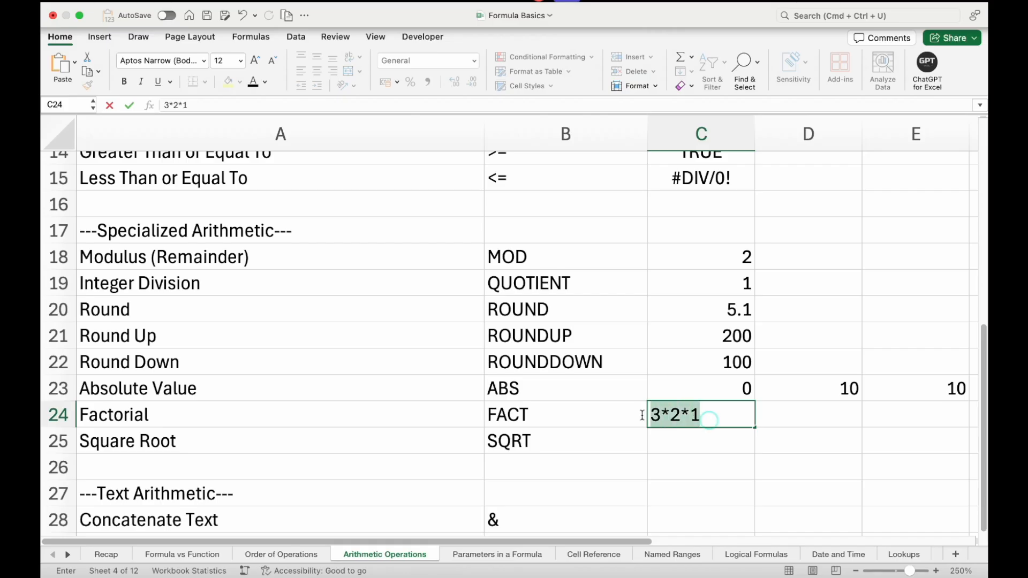
{"action": "key", "text": "Return"}
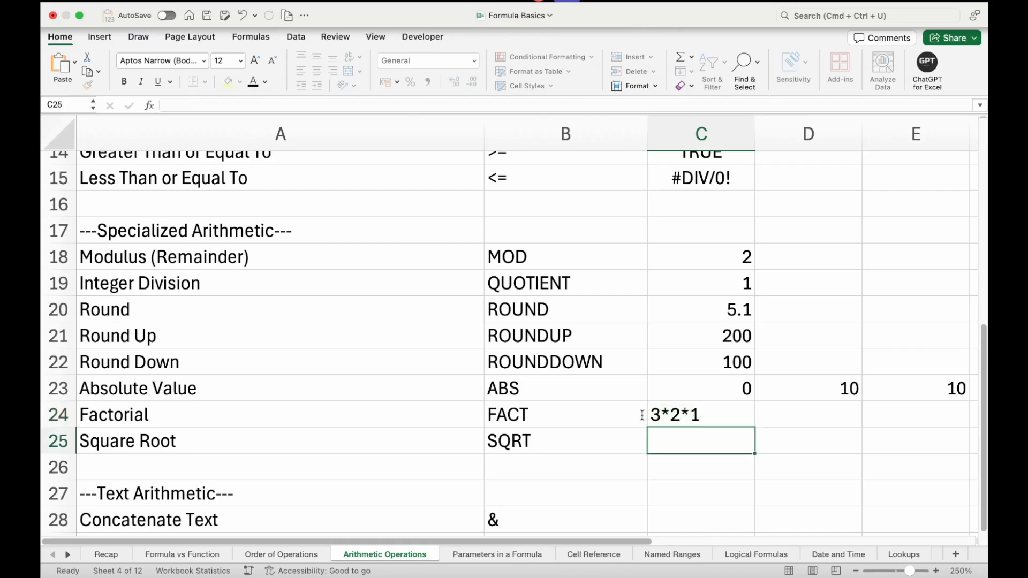
Step: Turn the expression in C24 into the formula =3*2*1
{"action": "left_click", "coordinate": [649, 414]}
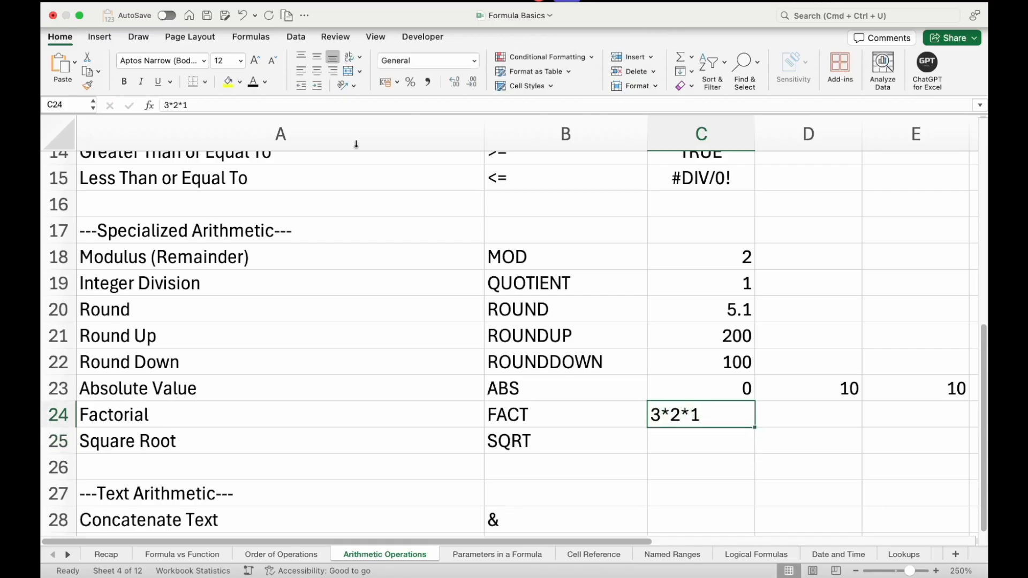
{"action": "left_click", "coordinate": [163, 104]}
{"action": "type", "text": "="}
{"action": "key", "text": "Return"}
{"action": "key", "text": "Up"}
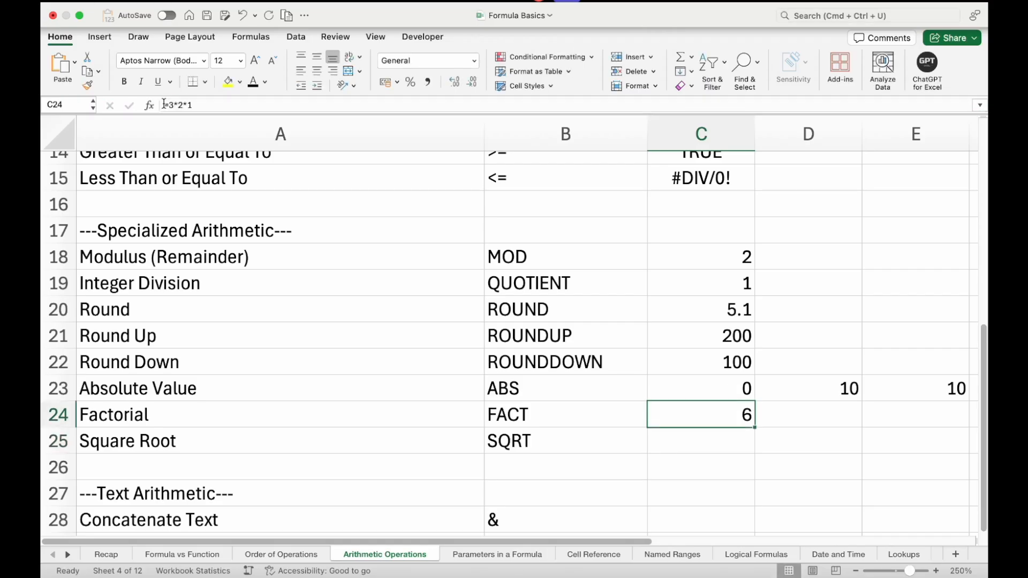
Step: Replace the content of C24 with the factorial formula =FACT(3)
{"action": "type", "text": "=fa"}
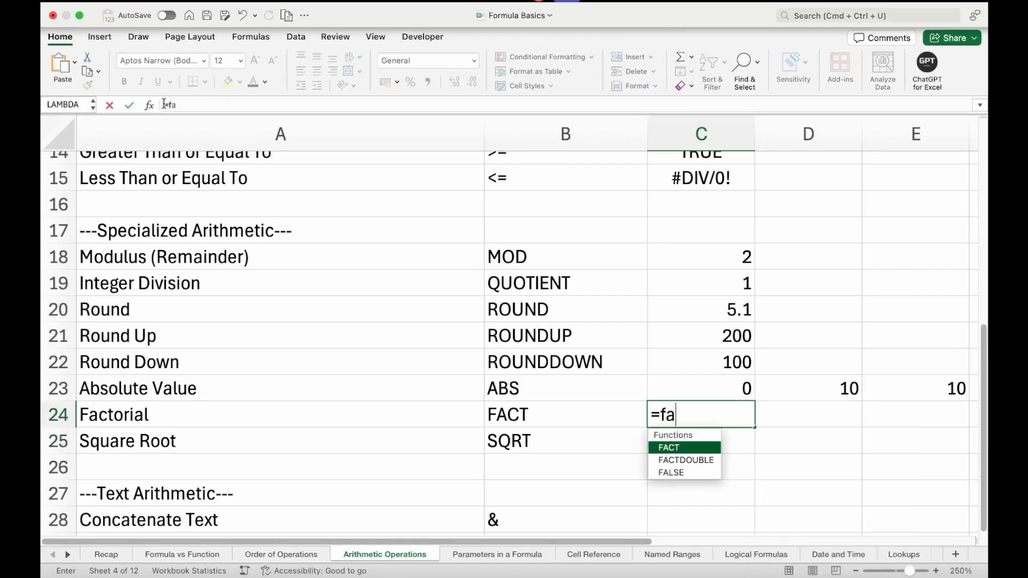
{"action": "key", "text": "Tab"}
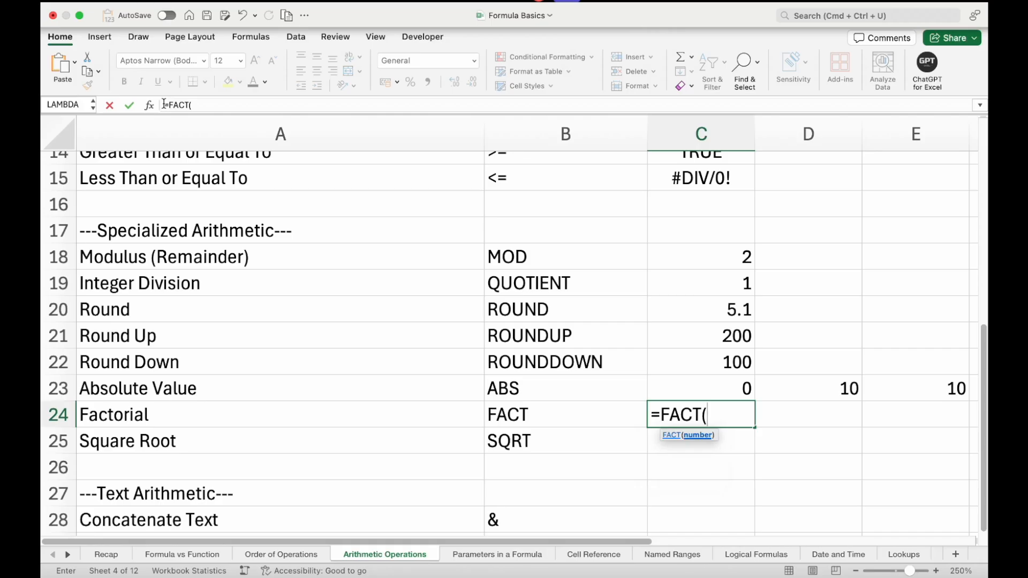
{"action": "type", "text": "3)"}
{"action": "key", "text": "Return"}
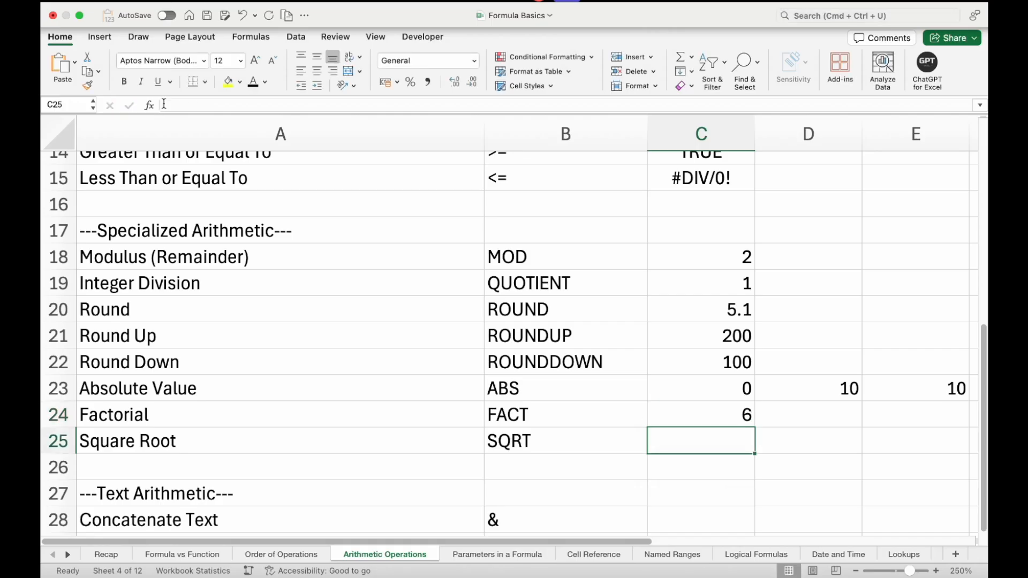
Step: Change the argument of the FACT formula in C24 to 4
{"action": "key", "text": "Up"}
{"action": "left_click", "coordinate": [195, 105]}
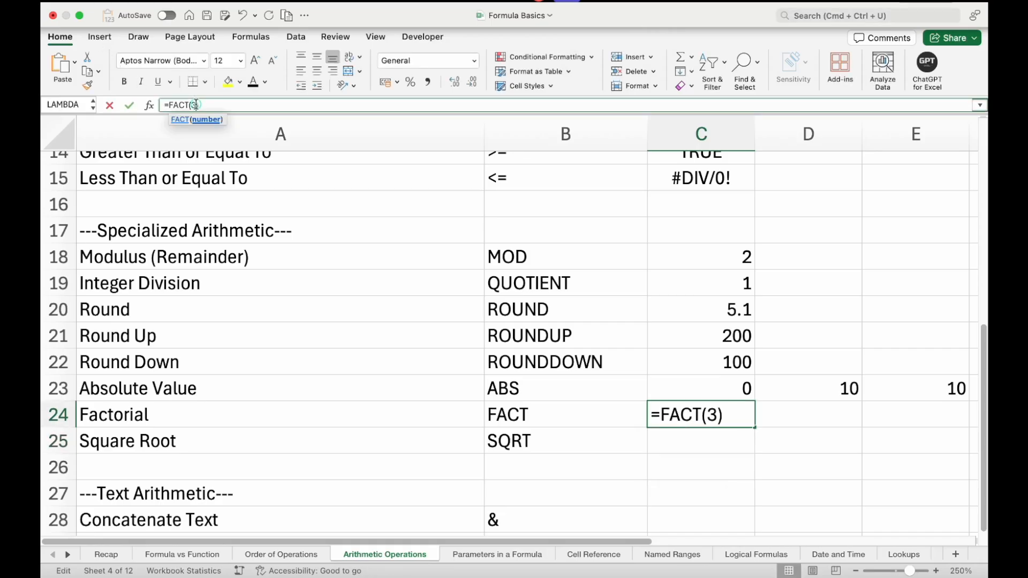
{"action": "key", "text": "BackSpace"}
{"action": "type", "text": "4"}
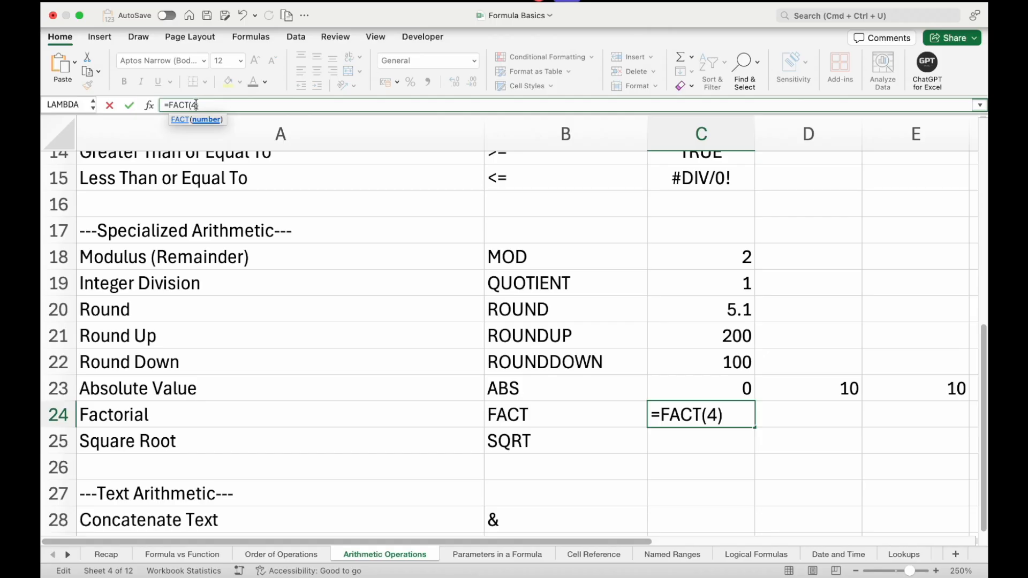
{"action": "key", "text": "Return"}
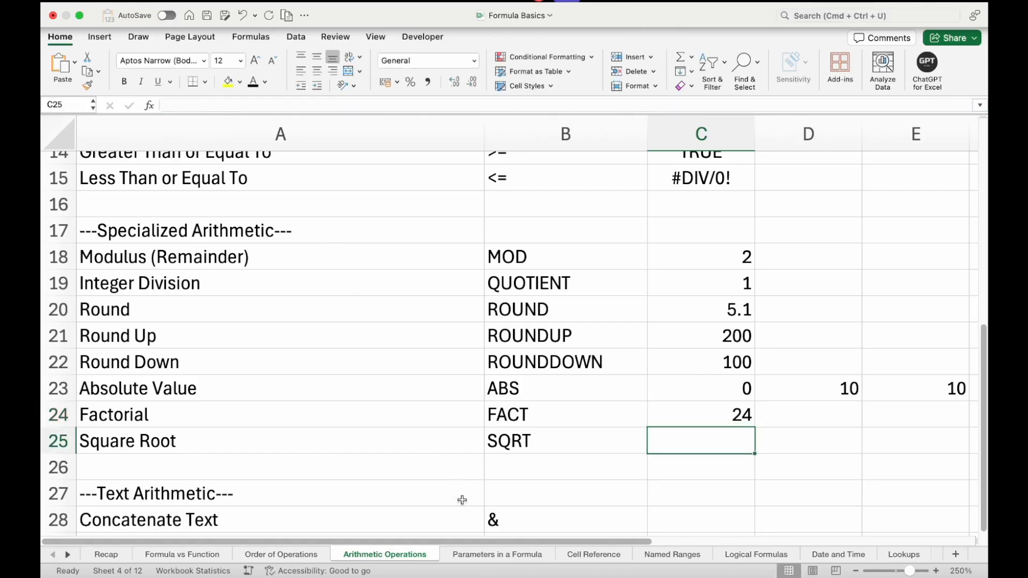
Step: Enter the square root formula =SQRT(9) in cell C25 of the Square Root row
{"action": "type", "text": "=SQRT("}
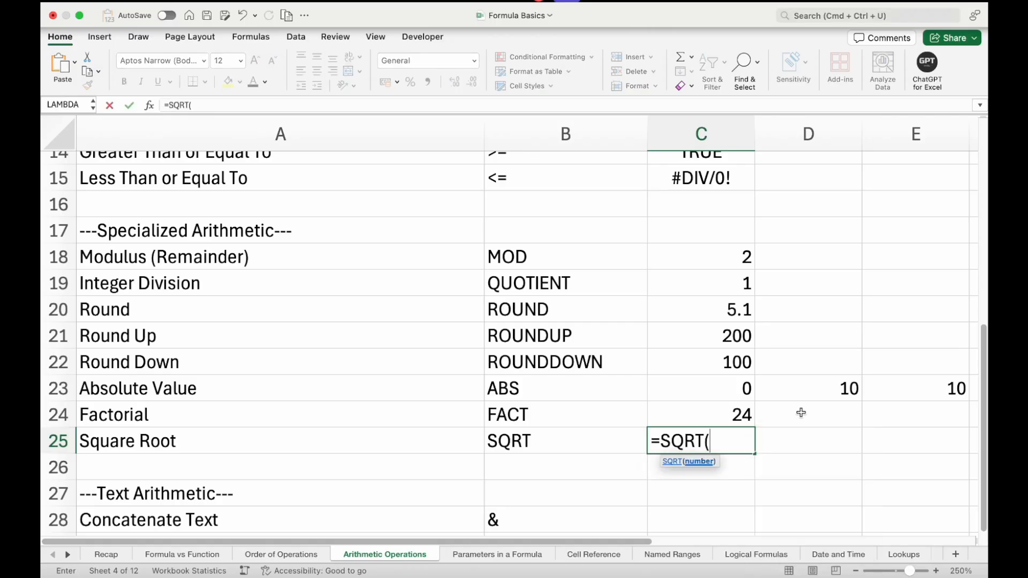
{"action": "type", "text": "9)"}
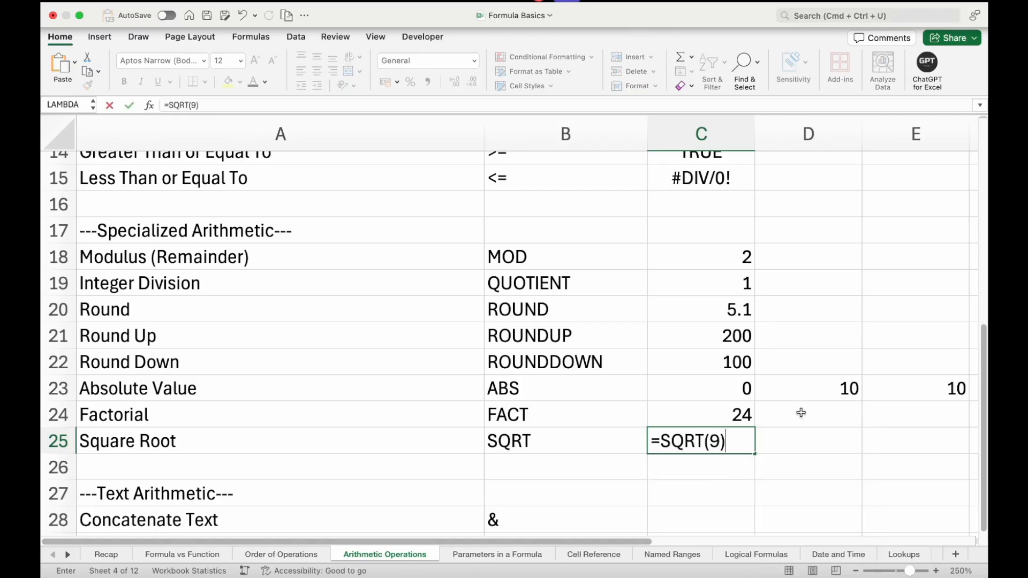
{"action": "key", "text": "Return"}
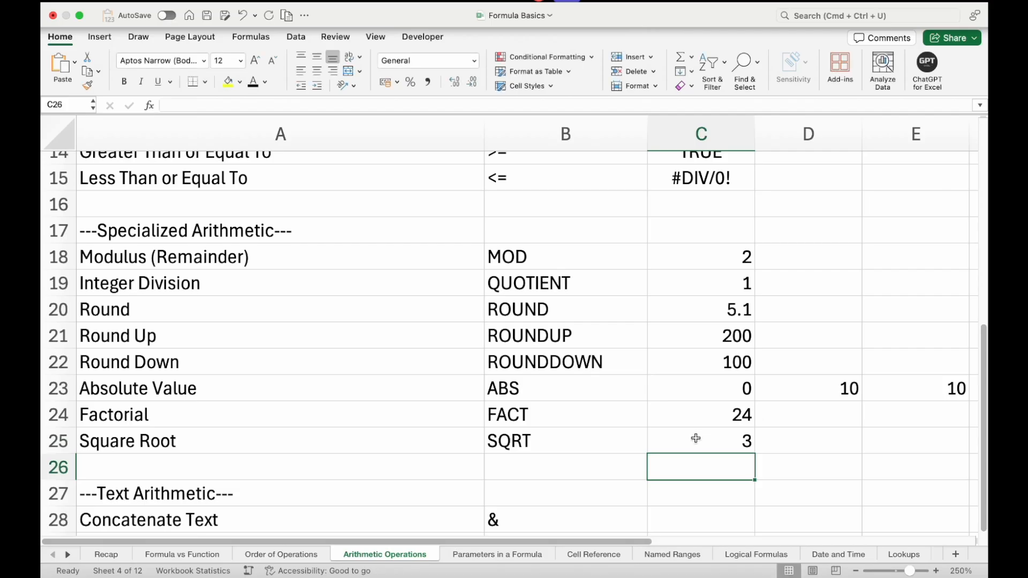
{"action": "left_click", "coordinate": [691, 443]}
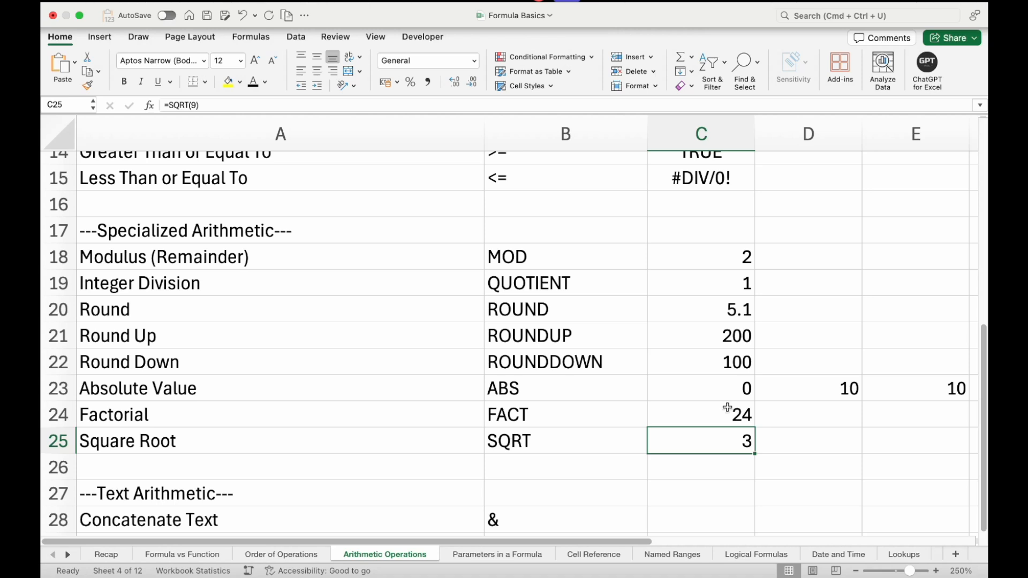
Step: Enter the concatenation formula ="A"&"A" in cell C28 of the Concatenate Text row
{"action": "scroll", "coordinate": [727, 408], "scroll_direction": "down", "scroll_amount": 3}
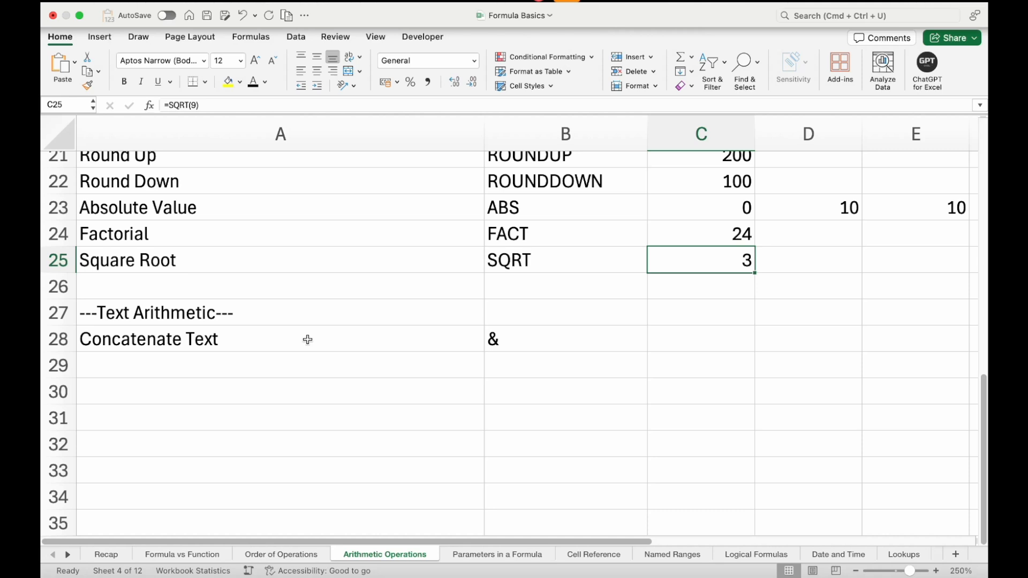
{"action": "left_click", "coordinate": [544, 334]}
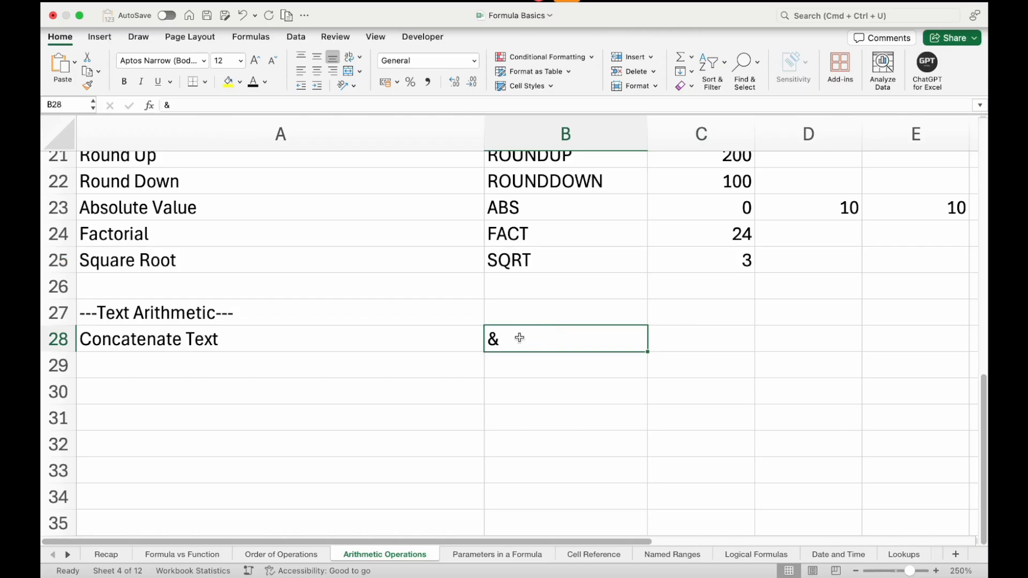
{"action": "left_click", "coordinate": [686, 346]}
{"action": "type", "text": "="}
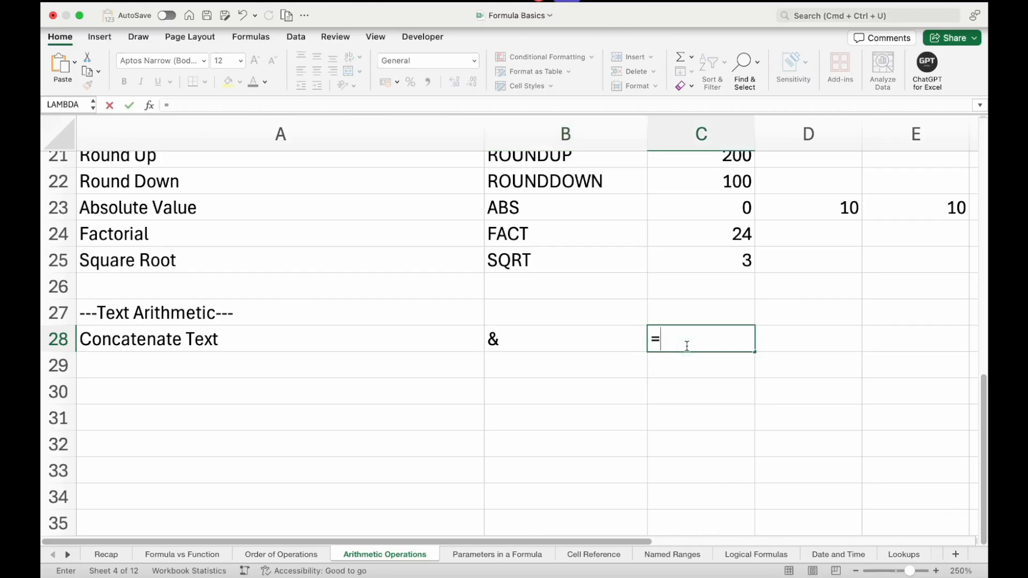
{"action": "type", "text": "\"A\"&\"A\""}
{"action": "key", "text": "Return"}
{"action": "left_click", "coordinate": [688, 346]}
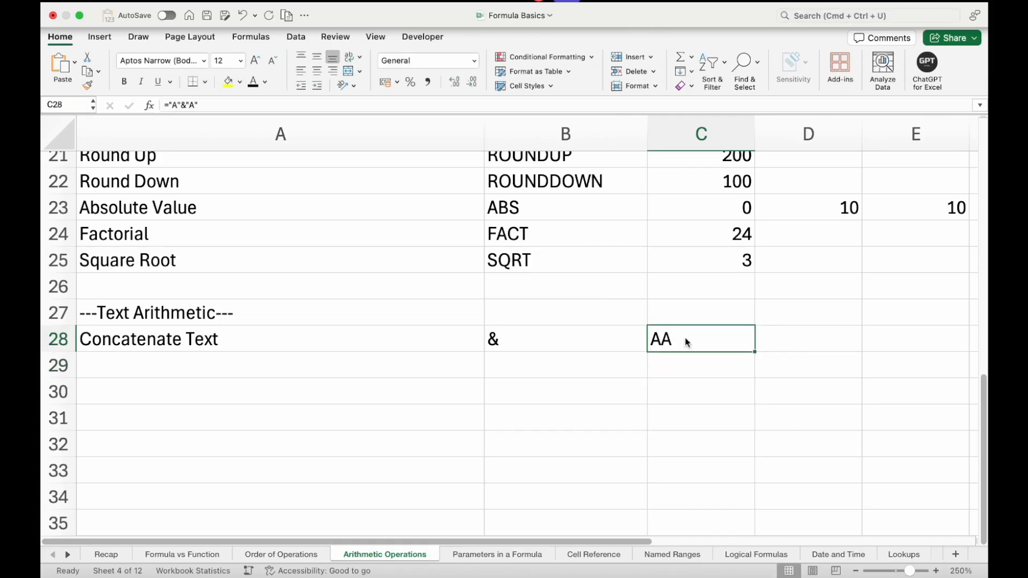
Step: Add a hyphen before the second A in the C28 formula, making it ="A"&"-A"
{"action": "double_click", "coordinate": [685, 342]}
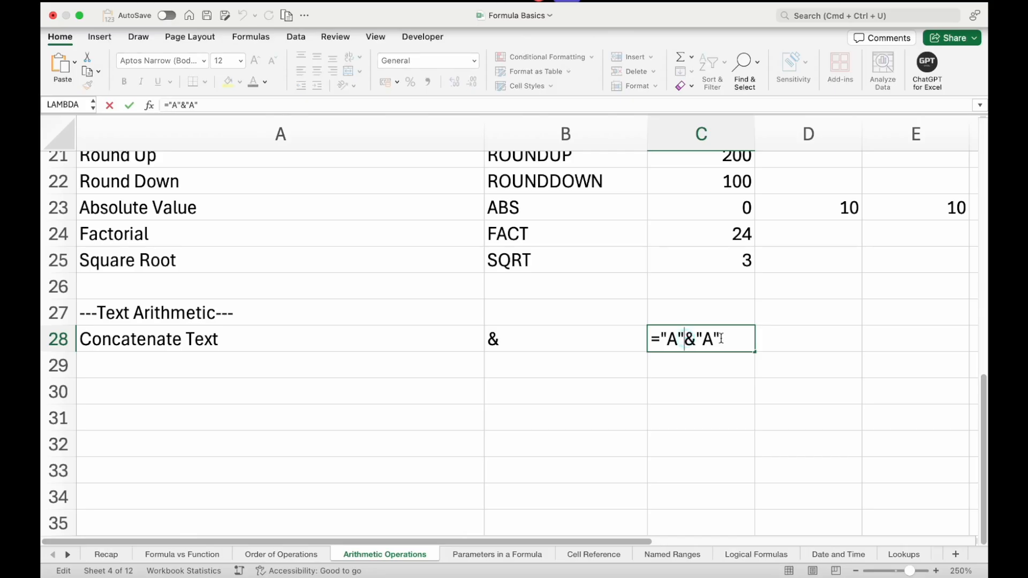
{"action": "key", "text": "Left"}
{"action": "type", "text": "-"}
{"action": "key", "text": "Return"}
{"action": "double_click", "coordinate": [683, 343]}
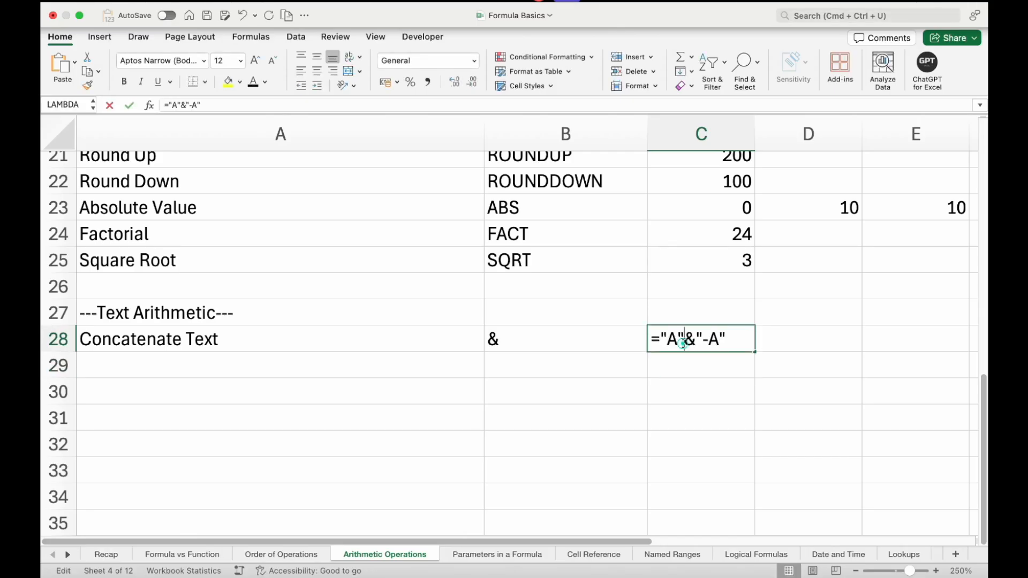
{"action": "left_click_drag", "start_coordinate": [738, 351], "coordinate": [738, 355]}
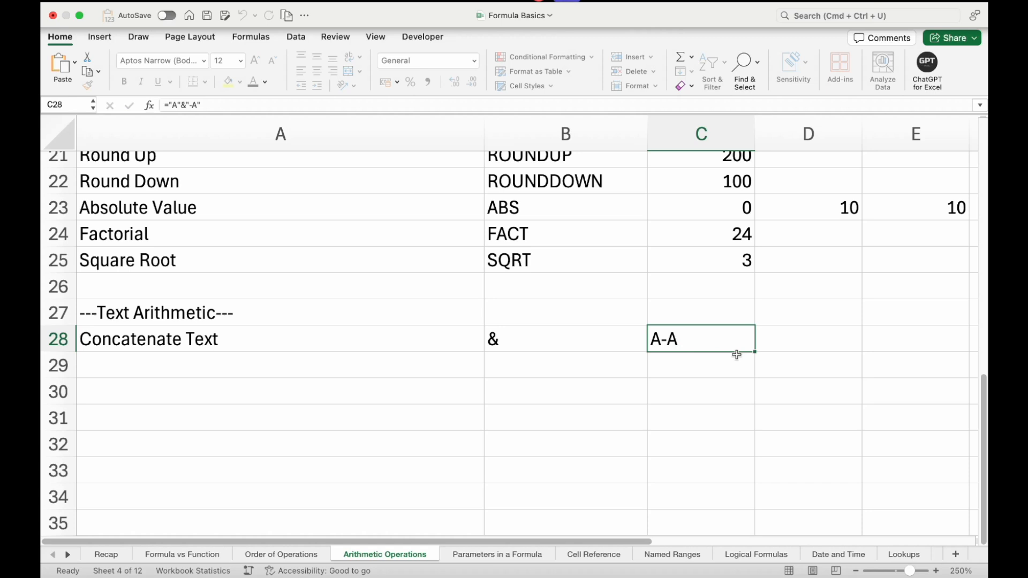
Step: Enter =CONCAT("A","-A") in cell C29 and select it together with C28 for comparison
{"action": "left_click", "coordinate": [707, 360]}
{"action": "type", "text": "=conc"}
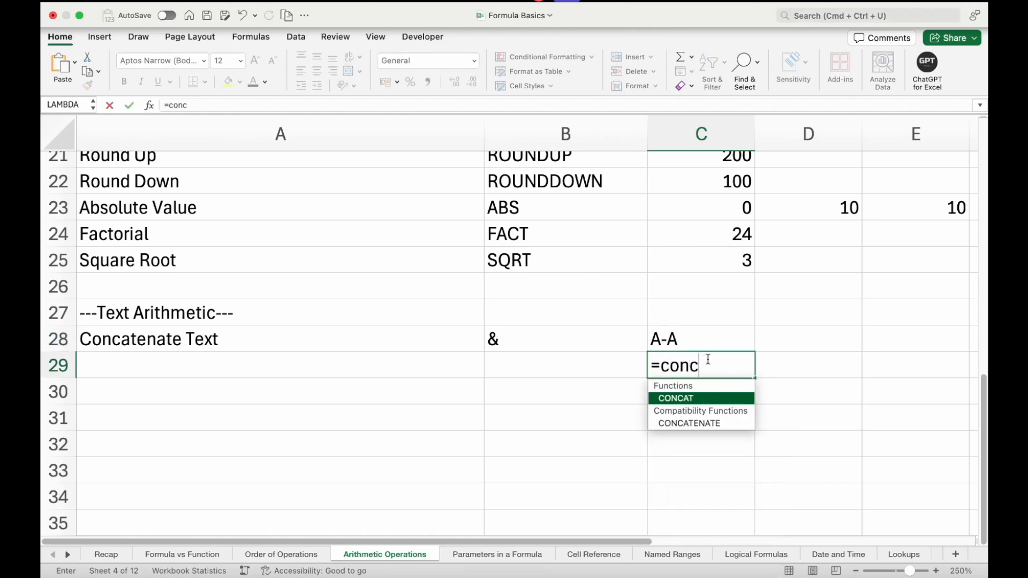
{"action": "key", "text": "Tab"}
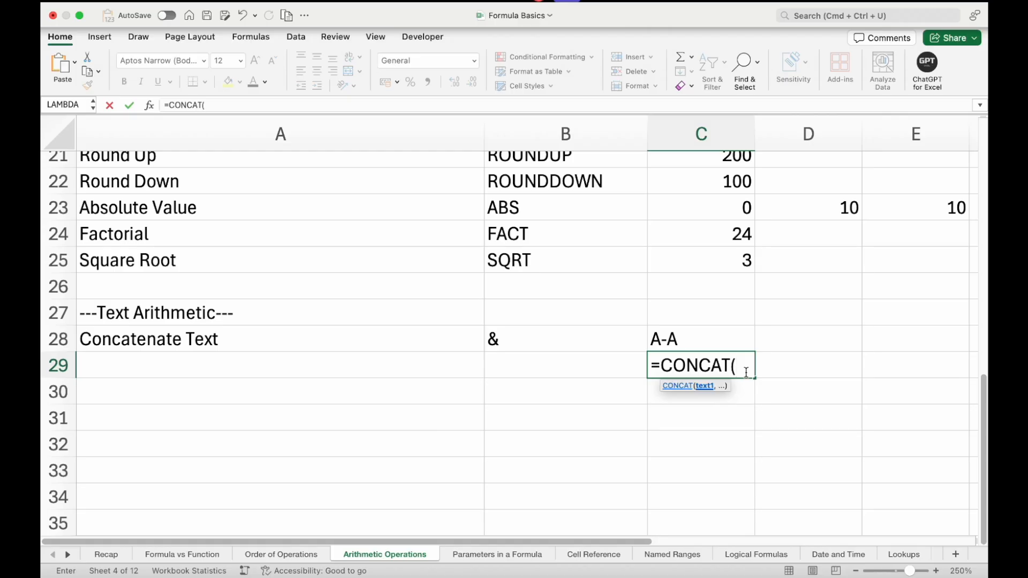
{"action": "type", "text": "\"A\",\"-\""}
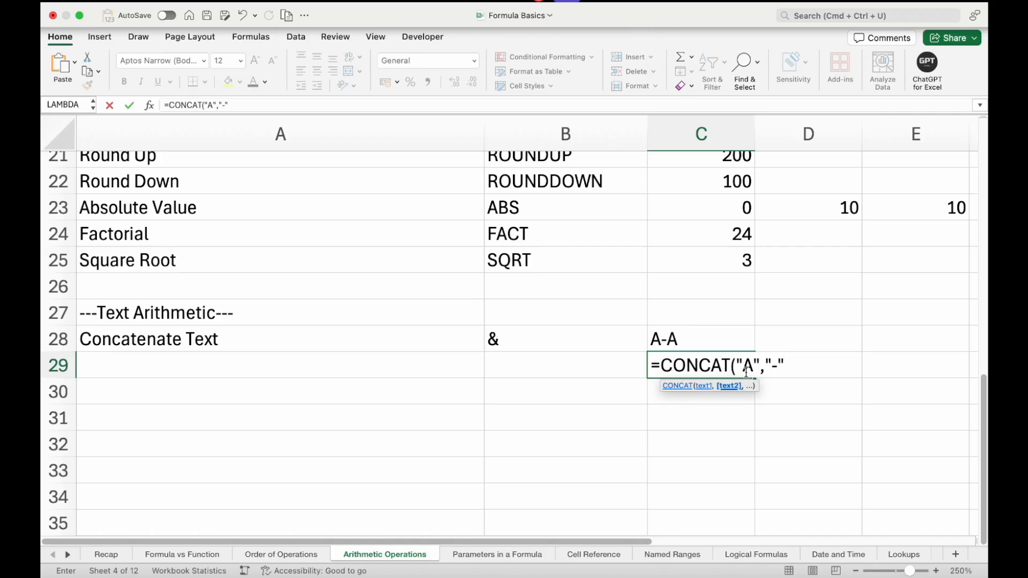
{"action": "key", "text": "BackSpace"}
{"action": "type", "text": "A\")"}
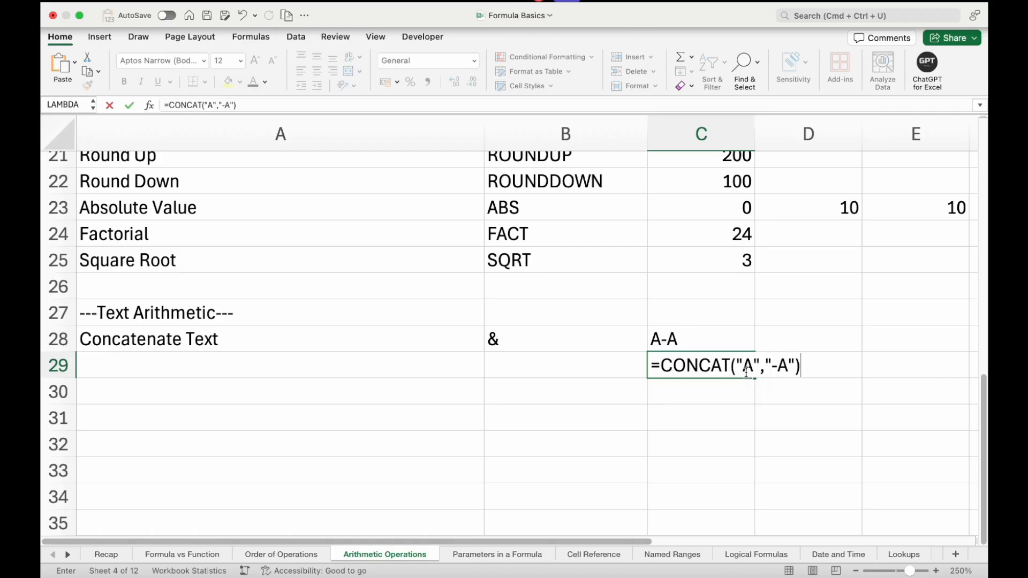
{"action": "key", "text": "Return"}
{"action": "left_click_drag", "start_coordinate": [708, 339], "coordinate": [708, 358]}
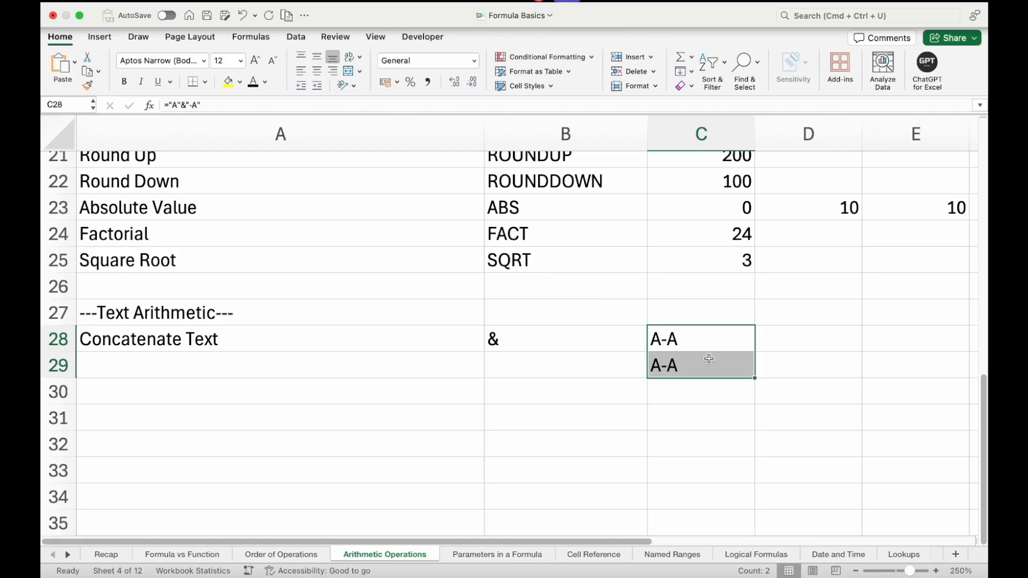
Step: Review the basic, comparison, specialized and text arithmetic sections of the sheet, ending at the Concatenate Text row
{"action": "scroll", "coordinate": [708, 359], "scroll_direction": "up", "scroll_amount": 12}
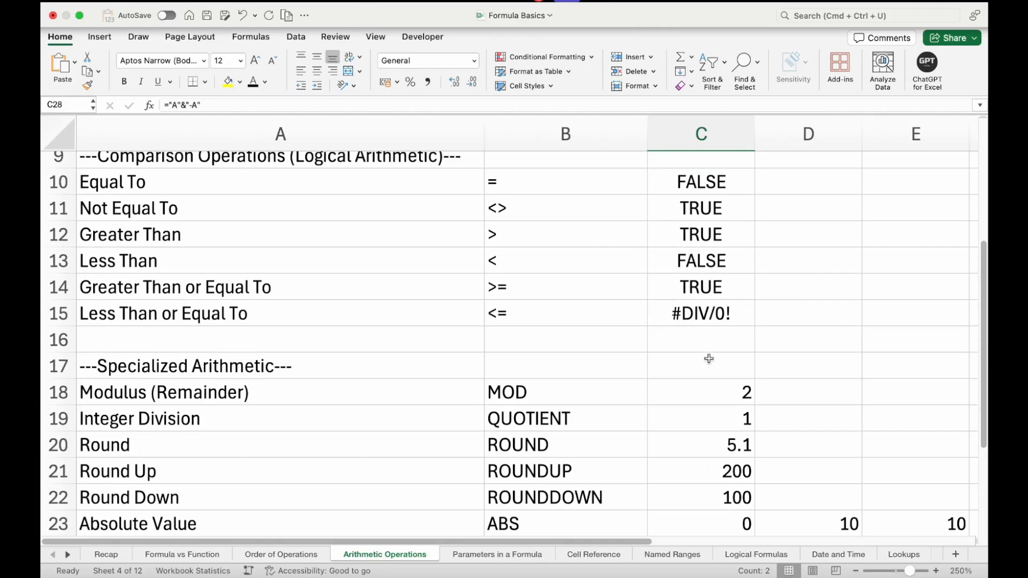
{"action": "scroll", "coordinate": [709, 359], "scroll_direction": "up", "scroll_amount": 8}
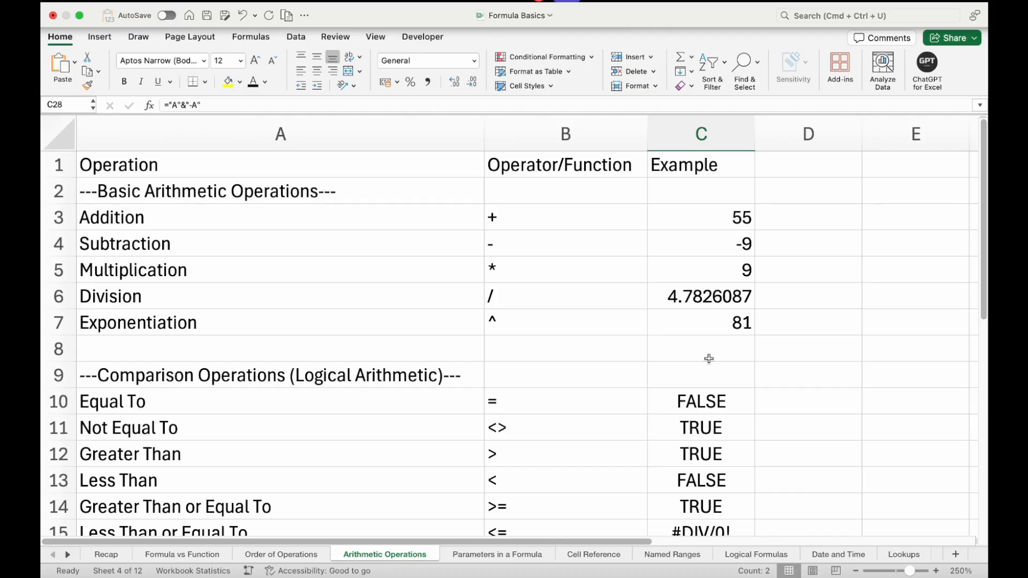
{"action": "scroll", "coordinate": [708, 358], "scroll_direction": "down", "scroll_amount": 9}
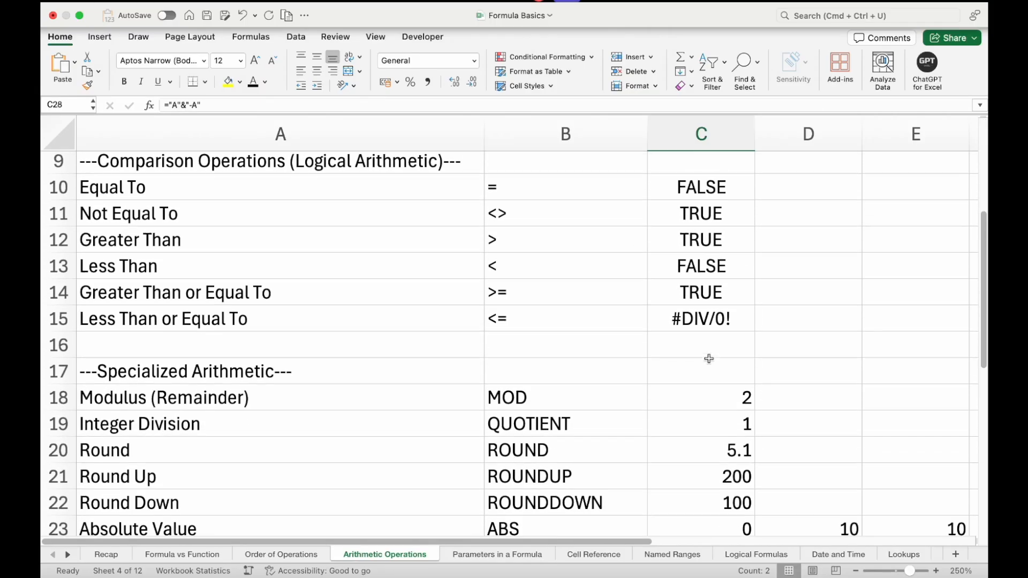
{"action": "left_click", "coordinate": [388, 342]}
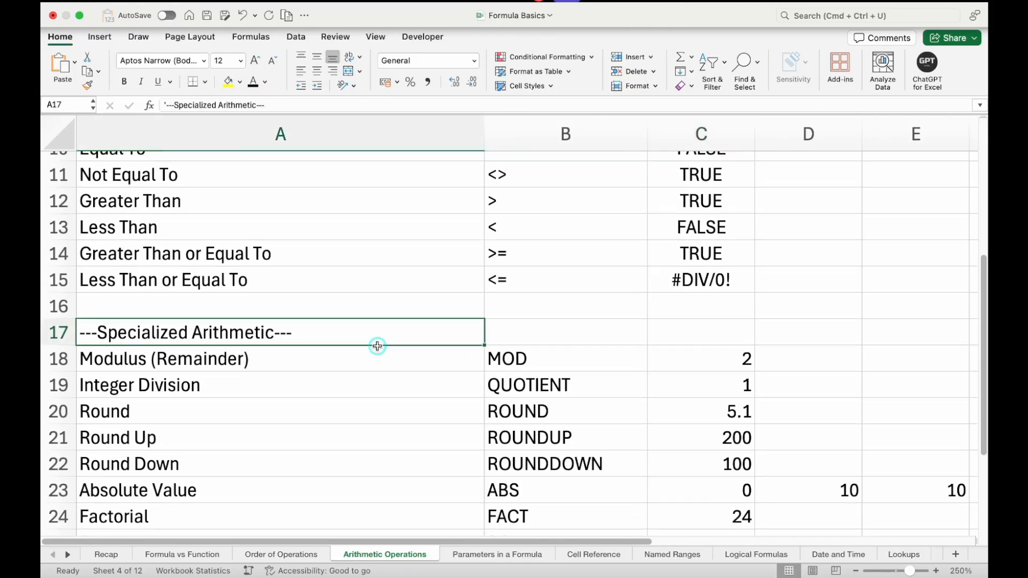
{"action": "scroll", "coordinate": [377, 346], "scroll_direction": "down", "scroll_amount": 3}
{"action": "left_click_drag", "start_coordinate": [358, 297], "coordinate": [324, 468]}
{"action": "scroll", "coordinate": [323, 466], "scroll_direction": "down", "scroll_amount": 8}
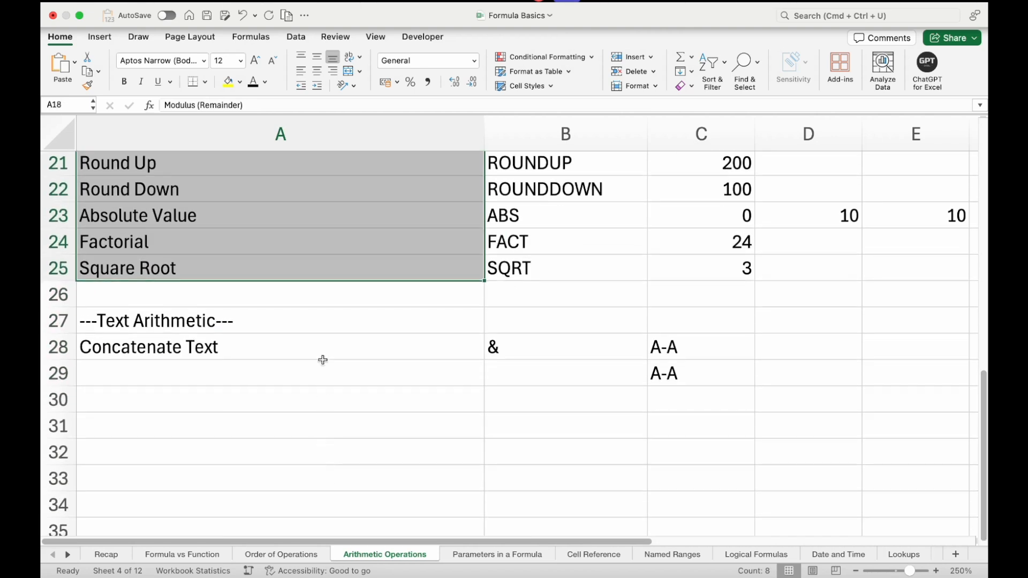
{"action": "left_click", "coordinate": [321, 350]}
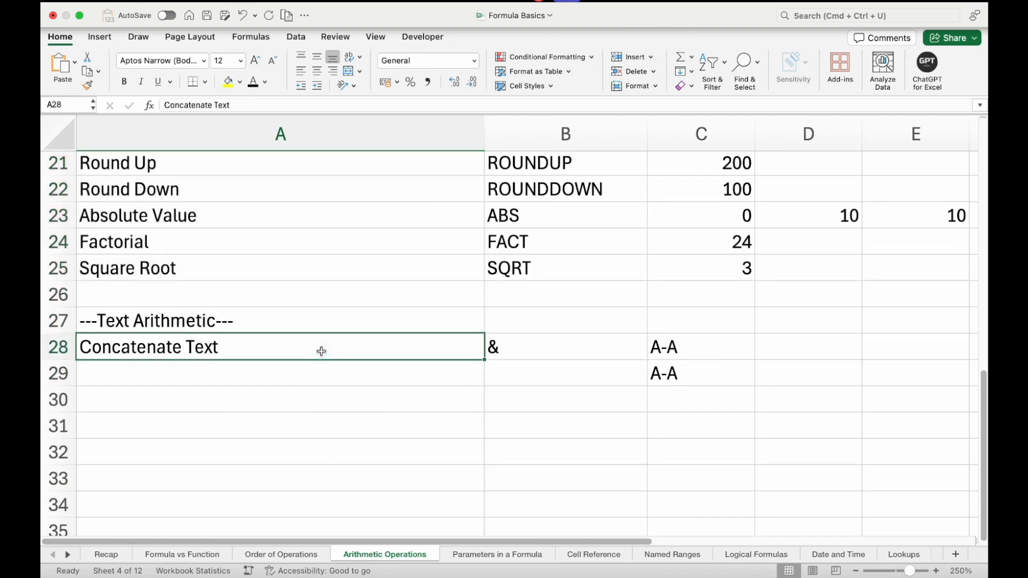